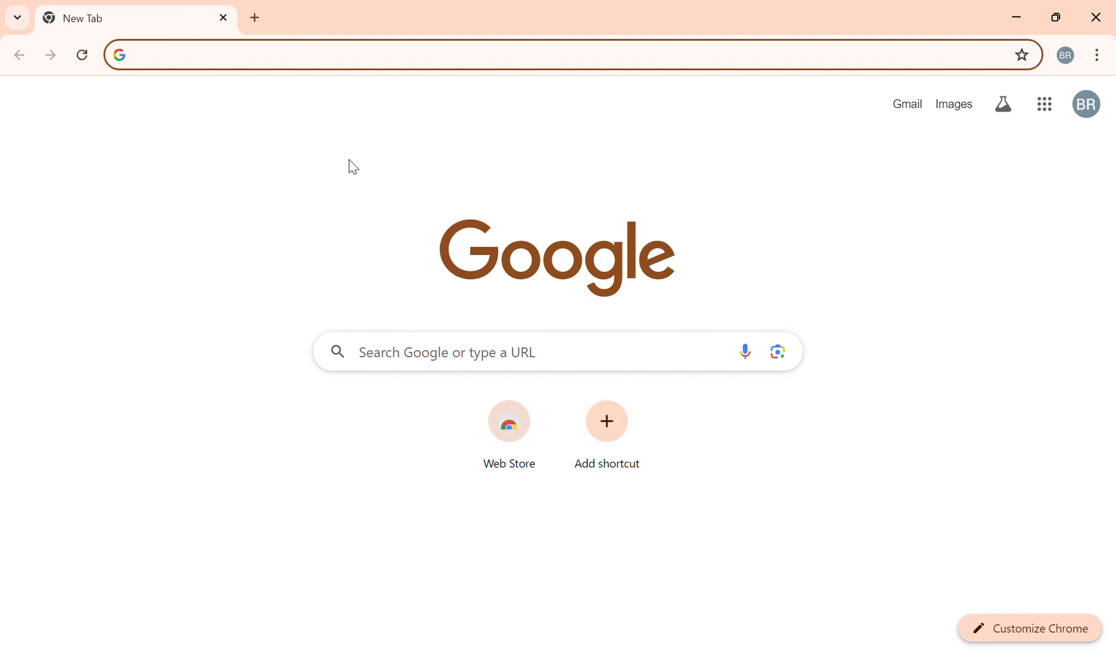
Step: Search Google for "sql server download"
click(265, 57)
text(s)
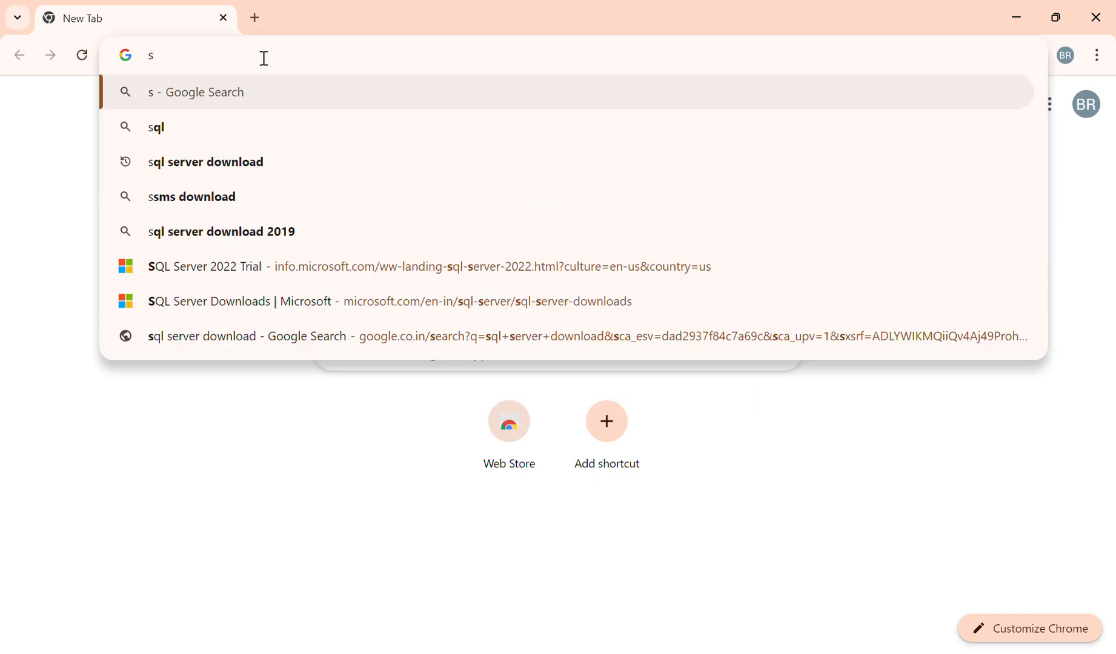
text(ql server)
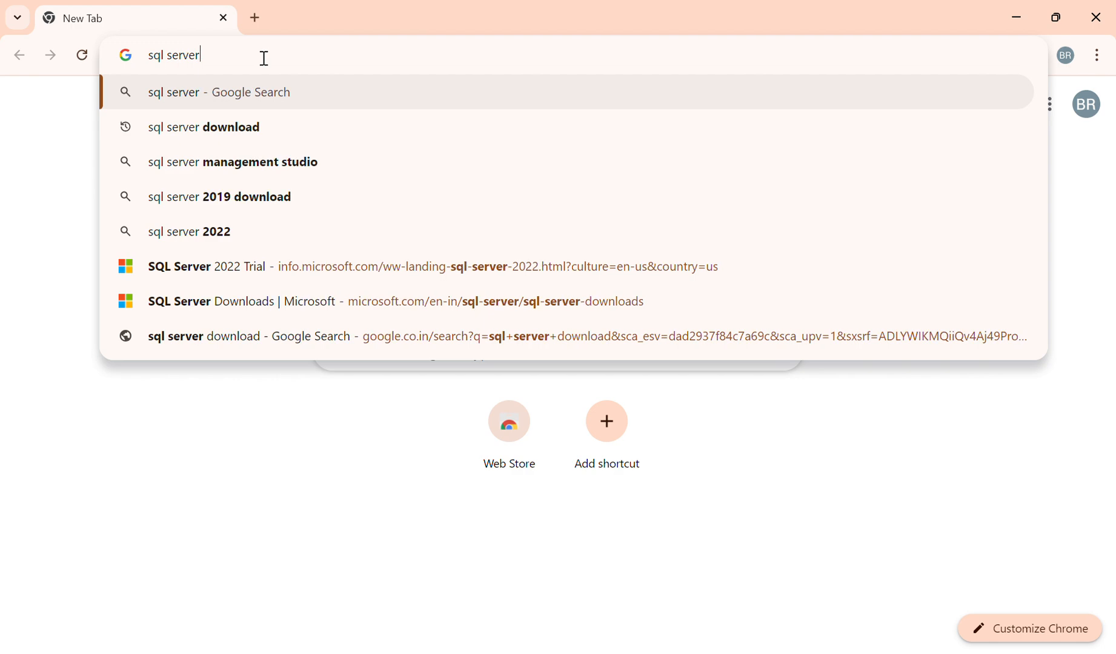
key(Down)
key(Return)
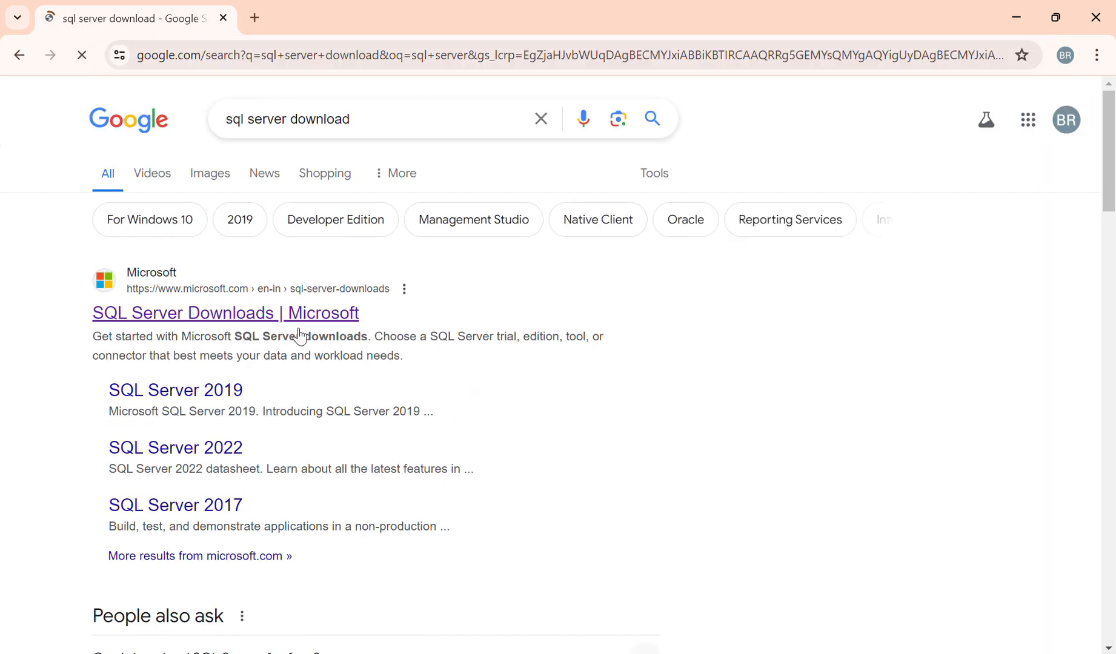
Step: Open the Microsoft "SQL Server Downloads" result
drag(407, 120, 37, 120)
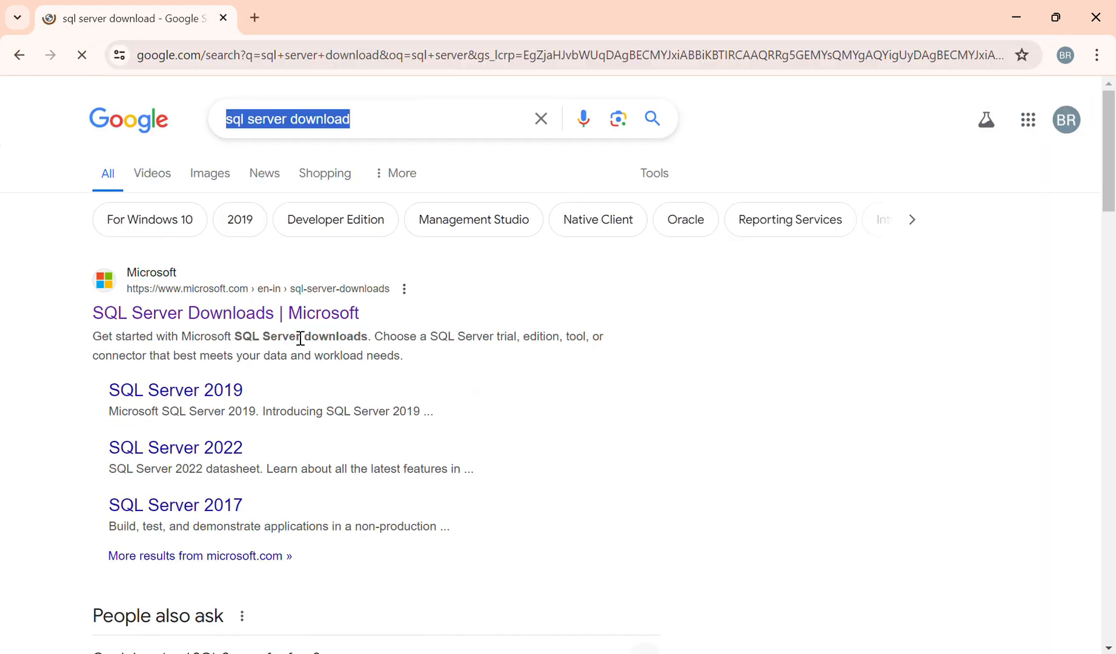
click(295, 317)
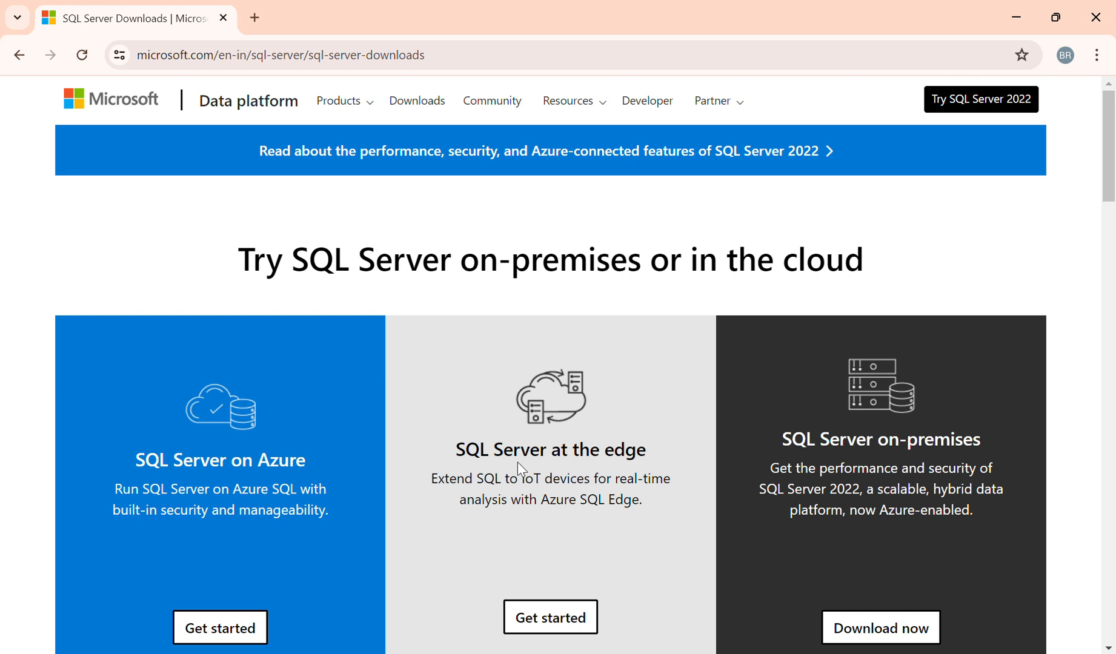
Step: Choose Download now for SQL Server on-premises to open the SQL Server 2022 trial page
scroll(576, 485, down, 1)
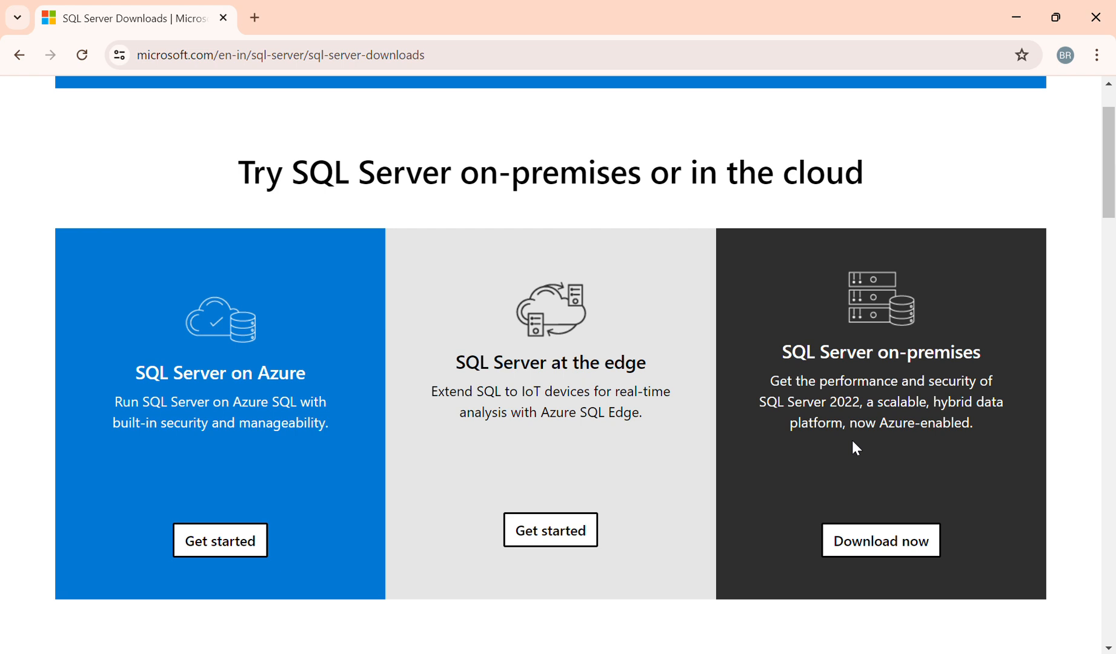
drag(783, 352, 999, 363)
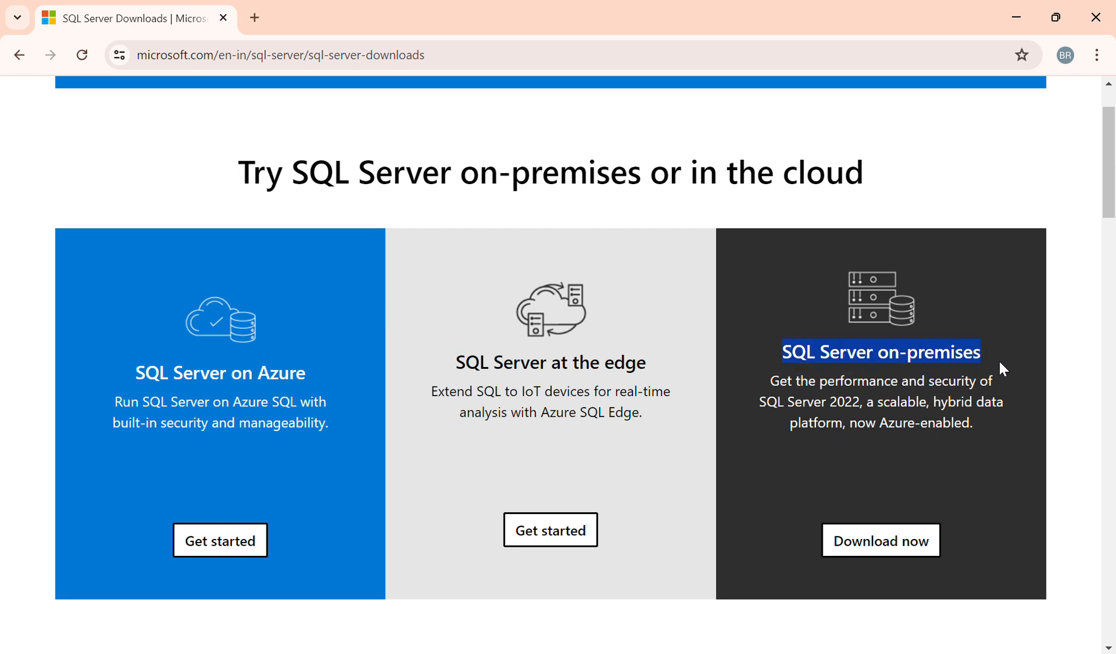
click(885, 546)
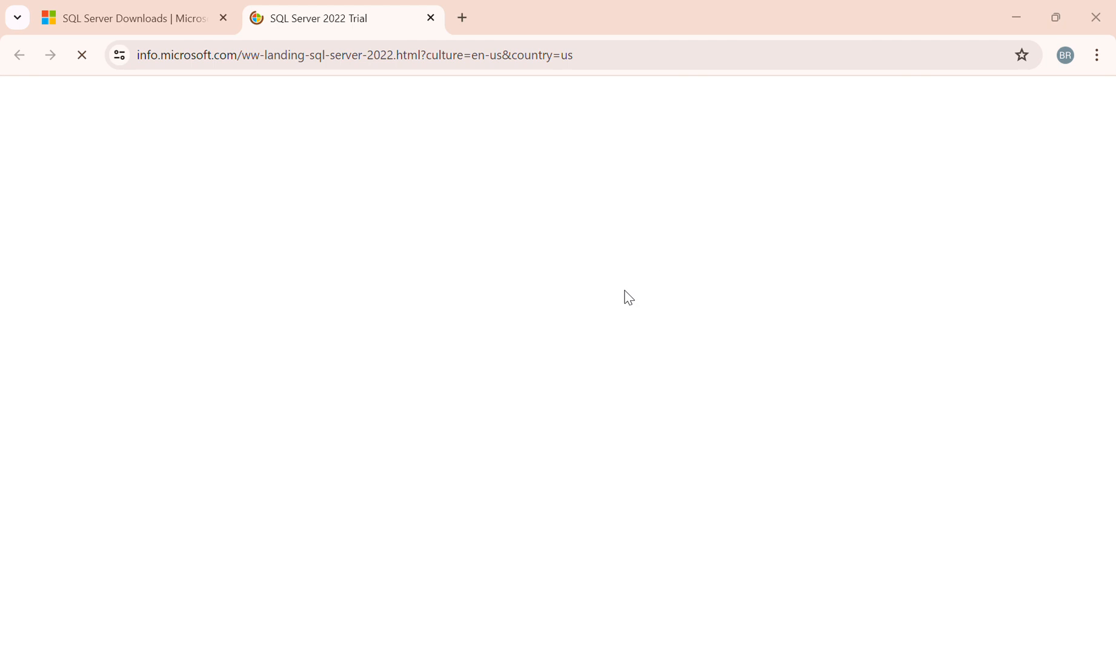
Step: Scroll through the free-trial registration form and try submitting it empty with Download now
scroll(806, 512, down, 3)
scroll(816, 514, down, 3)
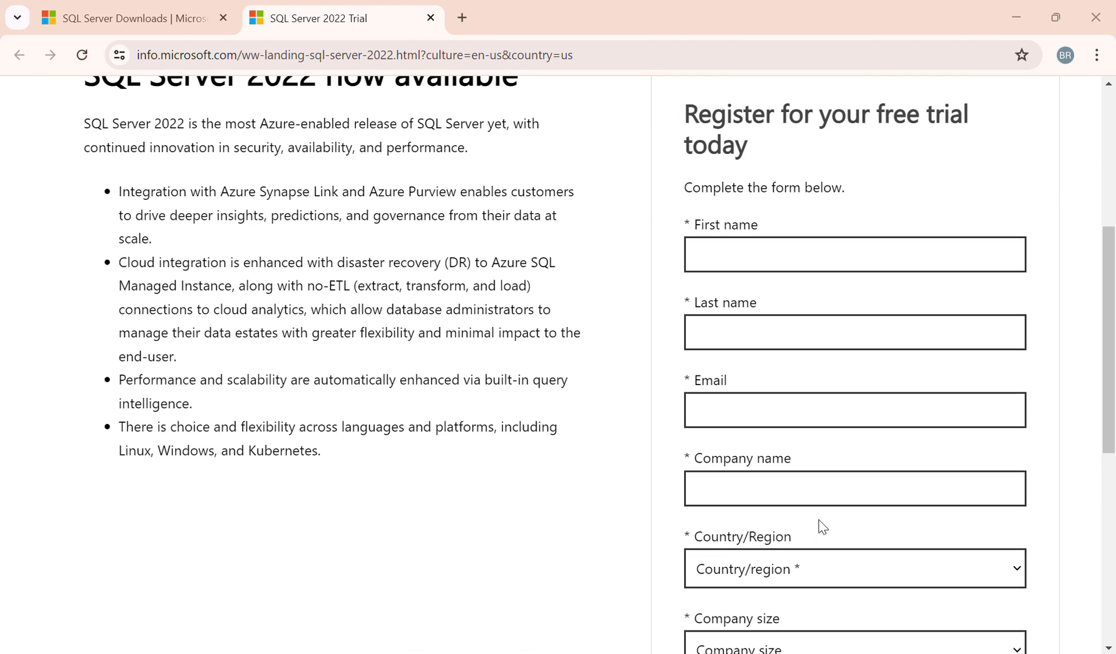
scroll(820, 526, down, 3)
scroll(821, 530, down, 5)
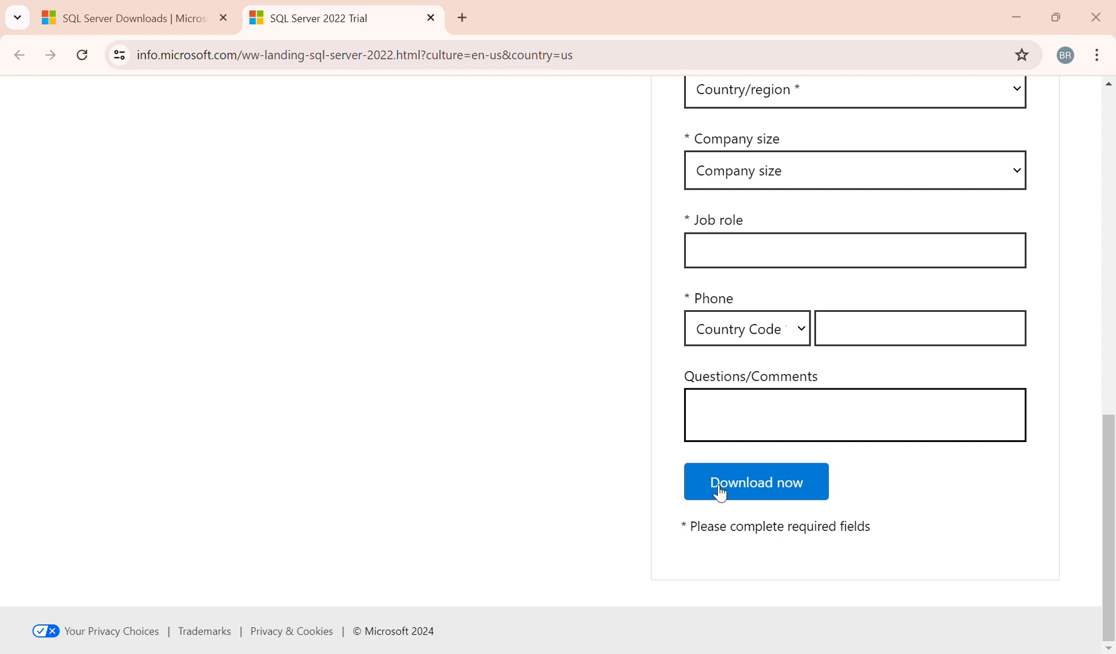
scroll(867, 325, up, 6)
scroll(878, 364, up, 3)
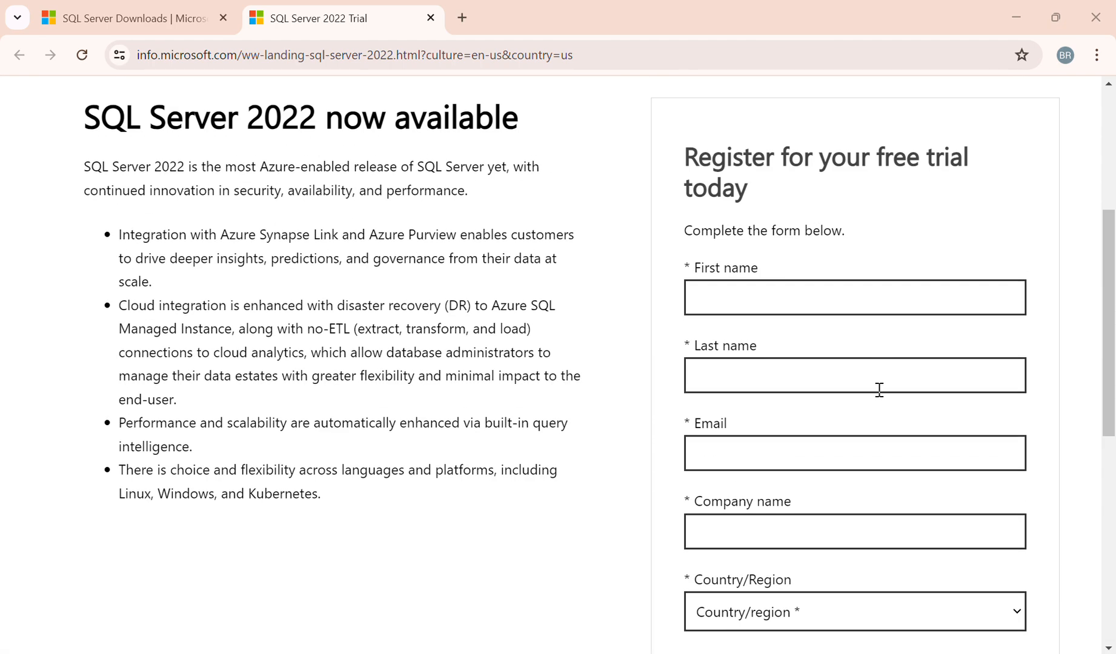
scroll(877, 406, down, 9)
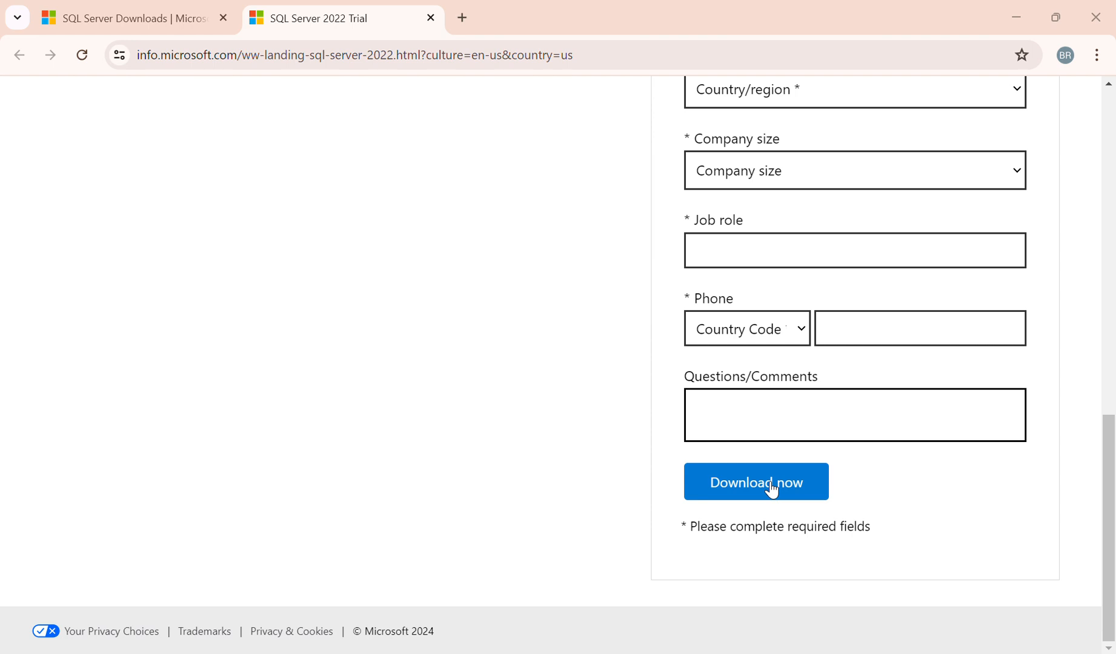
click(771, 489)
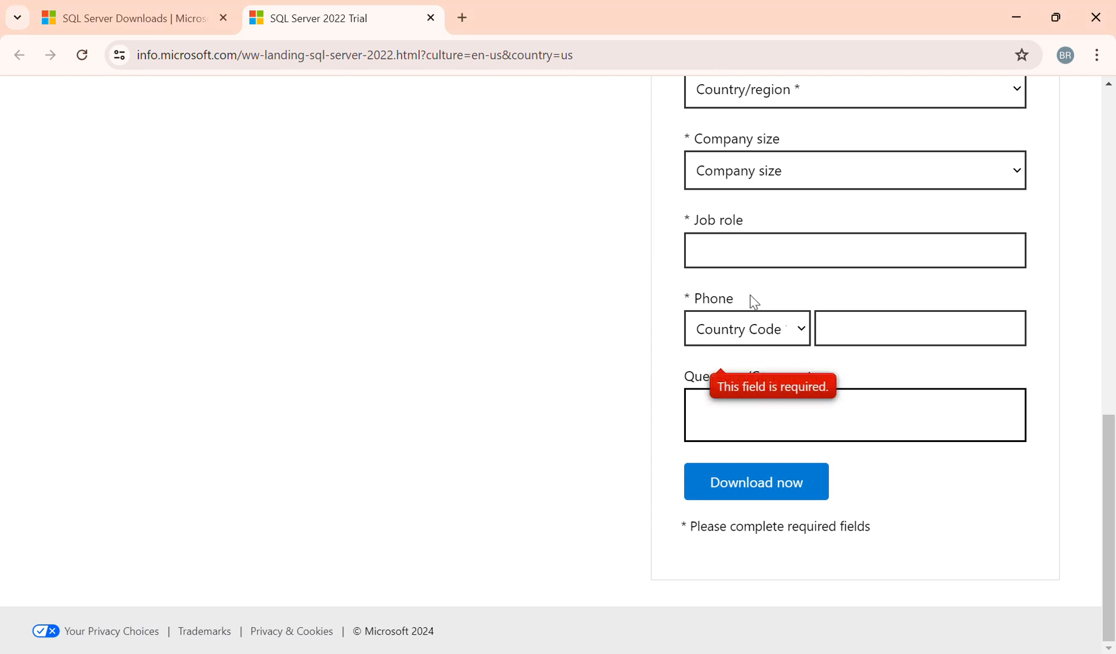
Step: Close the browser and launch the downloaded SQL2022 setup file from the desktop
click(1084, 26)
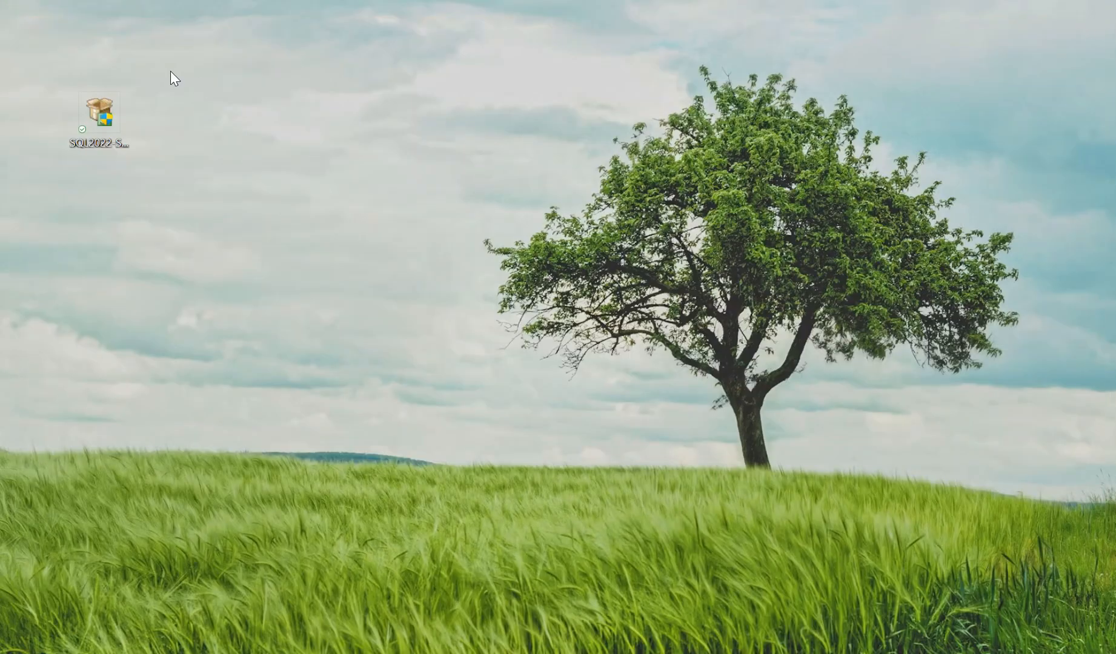
click(105, 121)
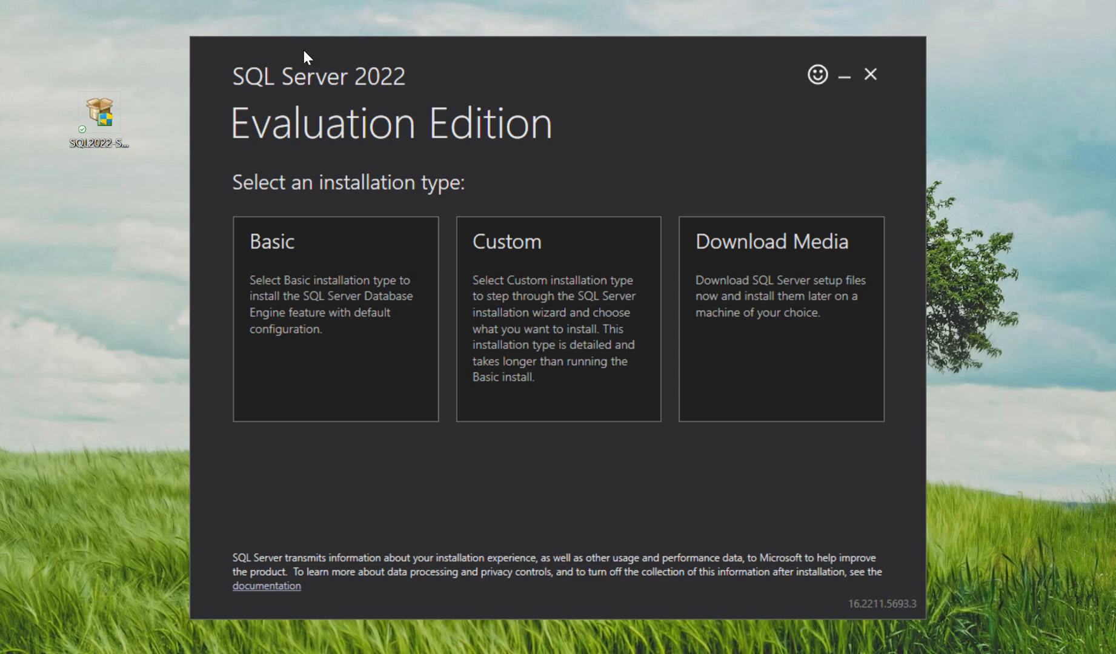
drag(304, 50, 273, 56)
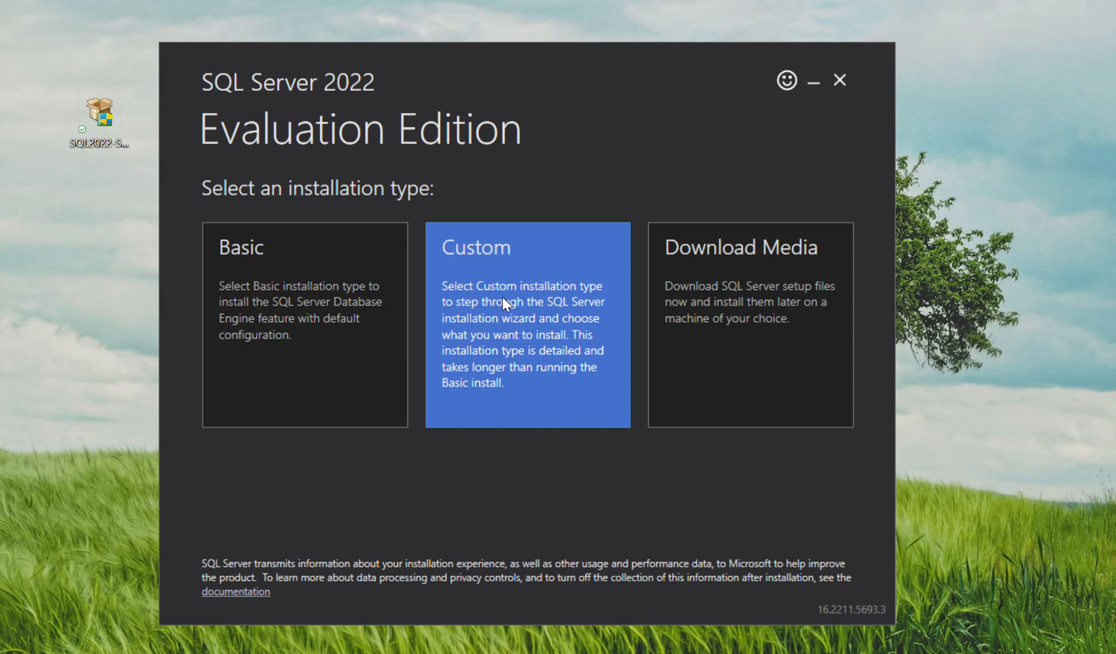
Step: Choose the Custom installation type and install using the media location C:\SQL2022
click(503, 298)
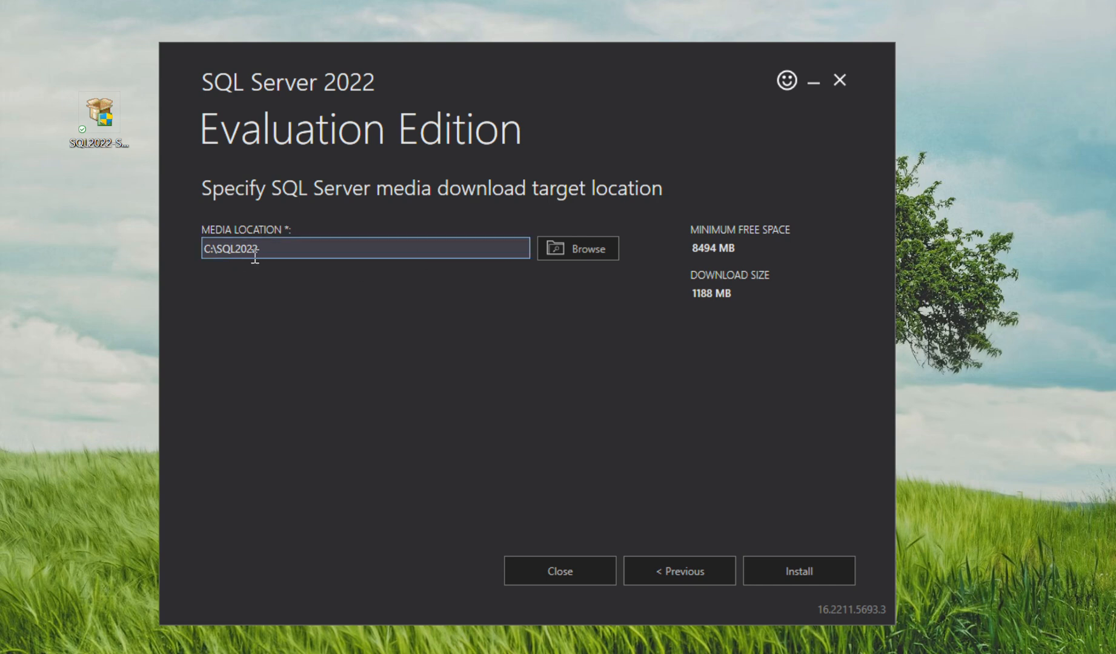
drag(284, 252, 95, 266)
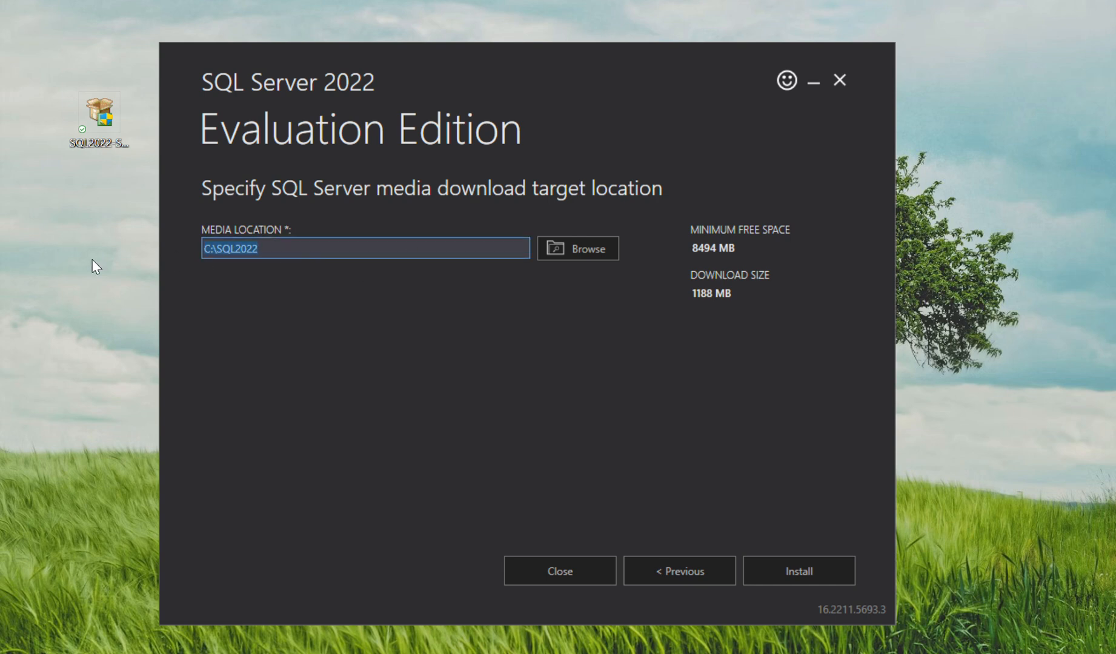
click(787, 571)
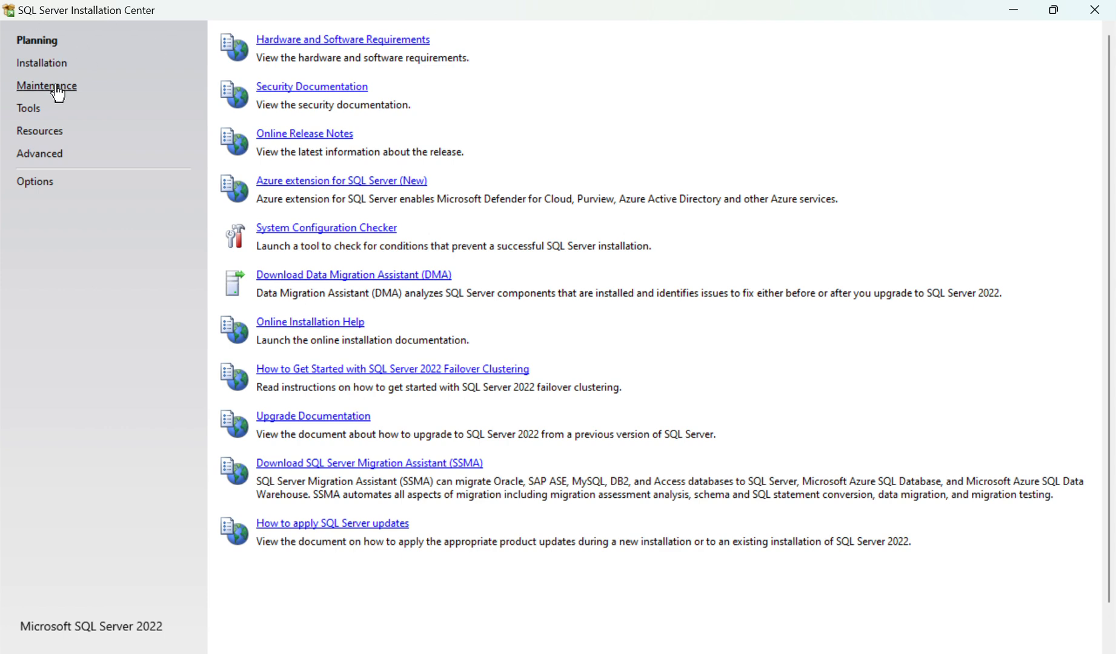
Step: Start a new SQL Server standalone installation from the Installation section of the Installation Center
click(46, 64)
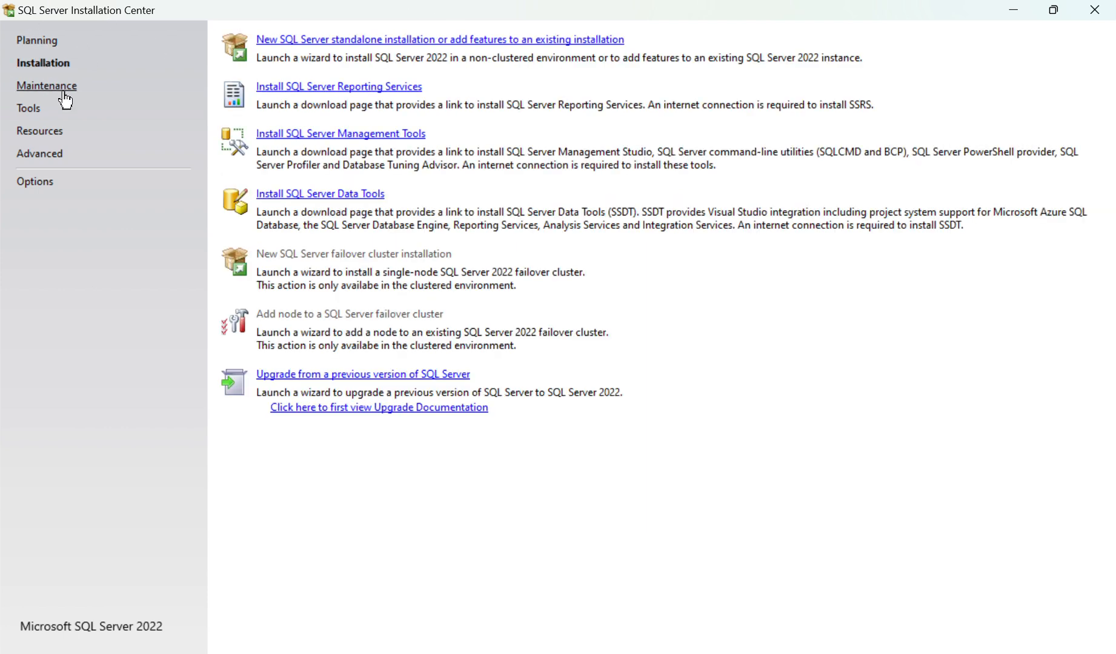
click(315, 45)
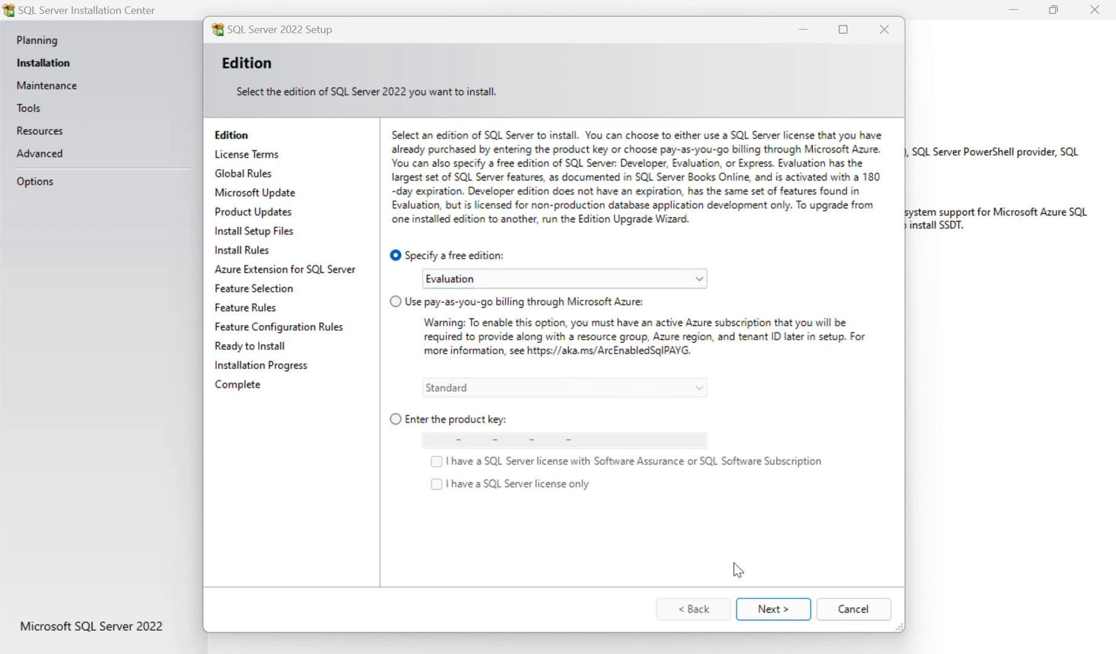
Step: Keep the Evaluation edition, accept the license terms, and advance past the Microsoft Update and Install Rules pages
click(771, 609)
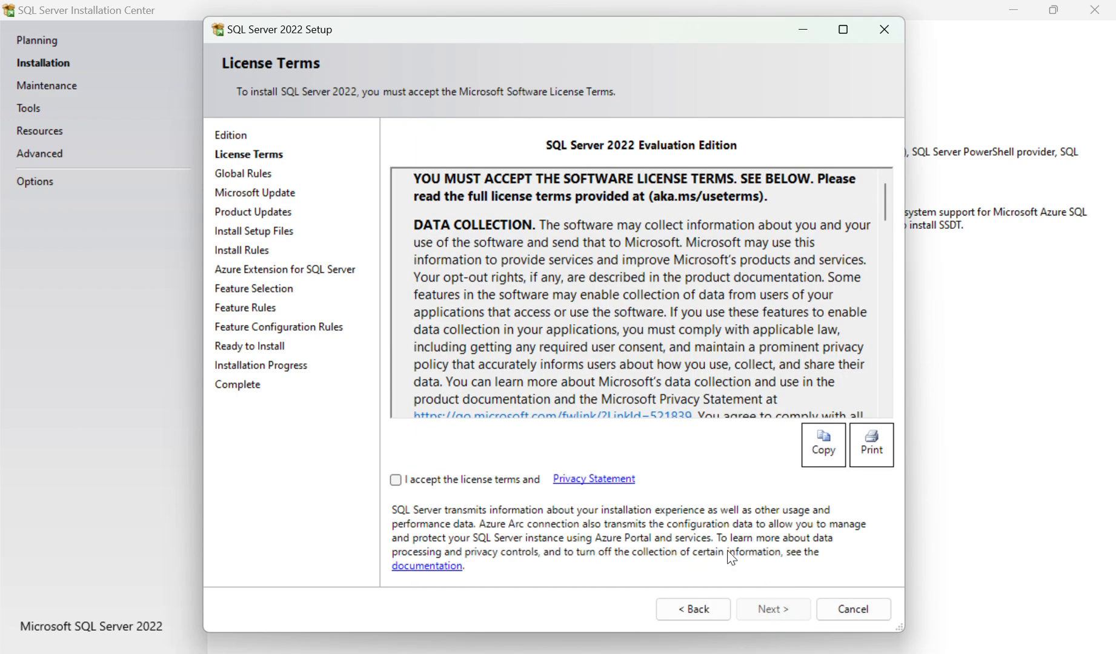
click(395, 479)
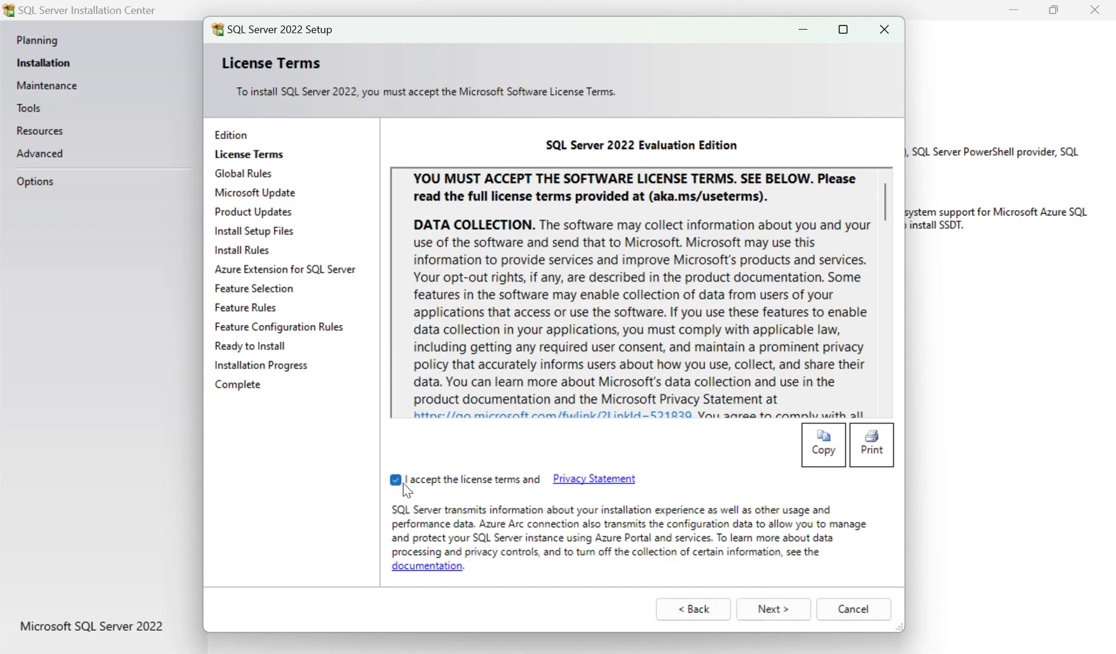
click(773, 610)
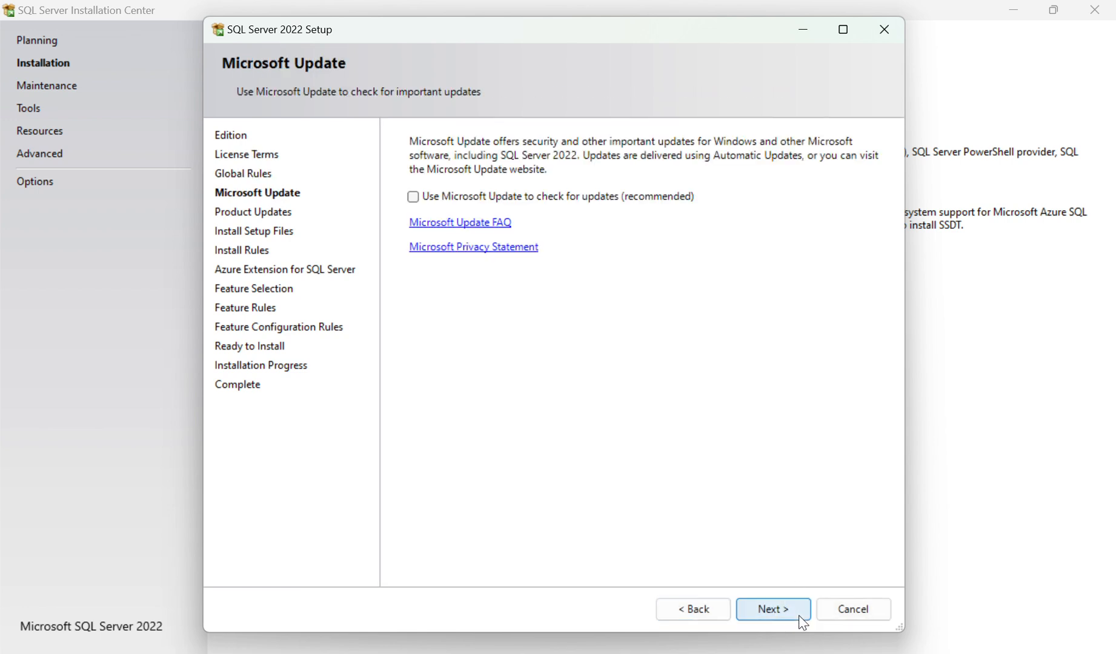
click(793, 617)
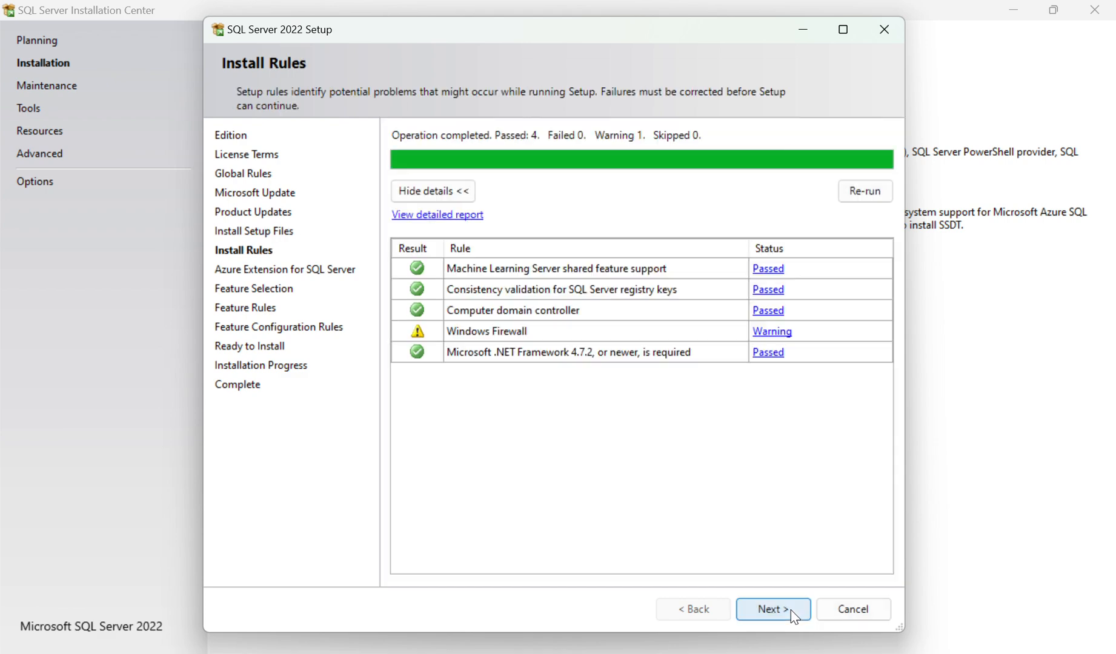
click(787, 610)
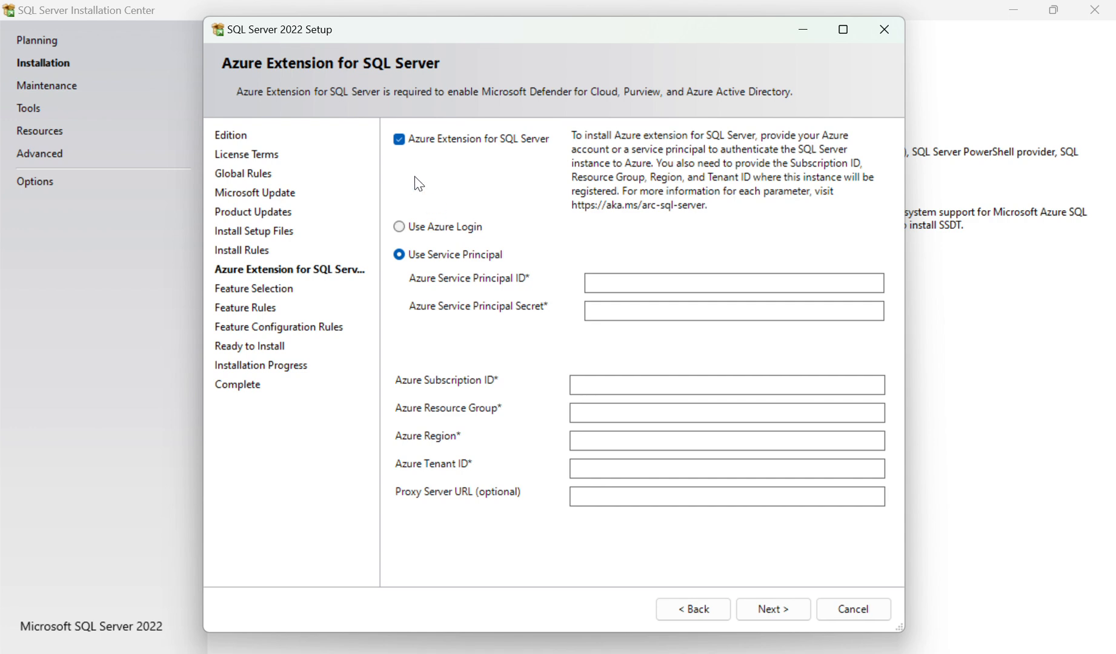
Step: Disable Azure Extension for SQL Server and continue to feature selection
click(403, 233)
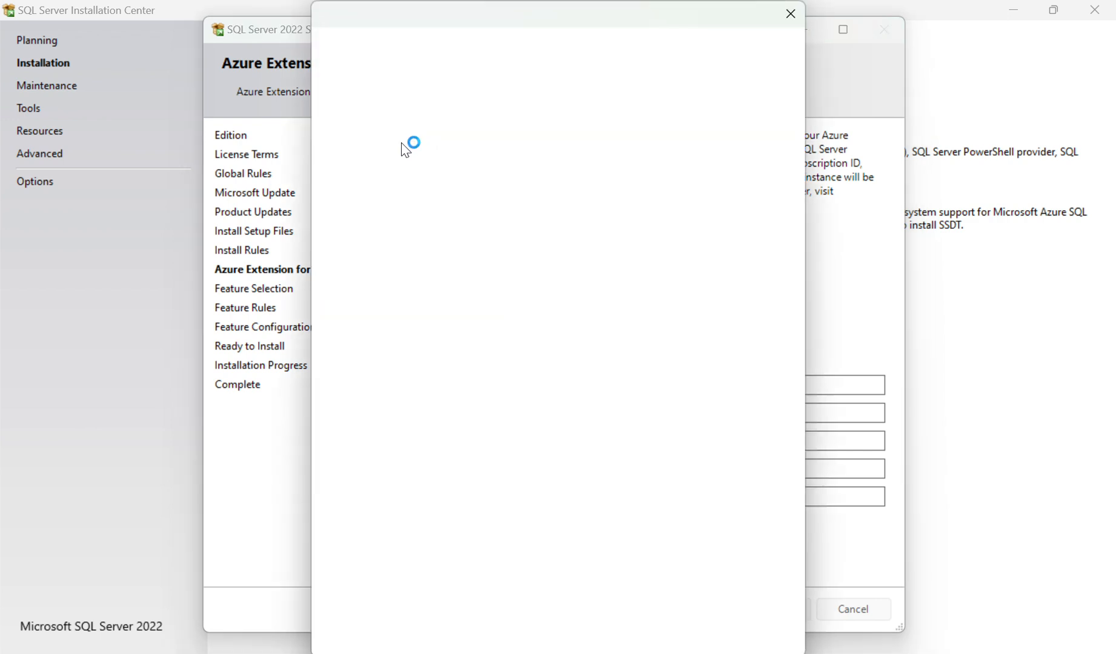
click(790, 27)
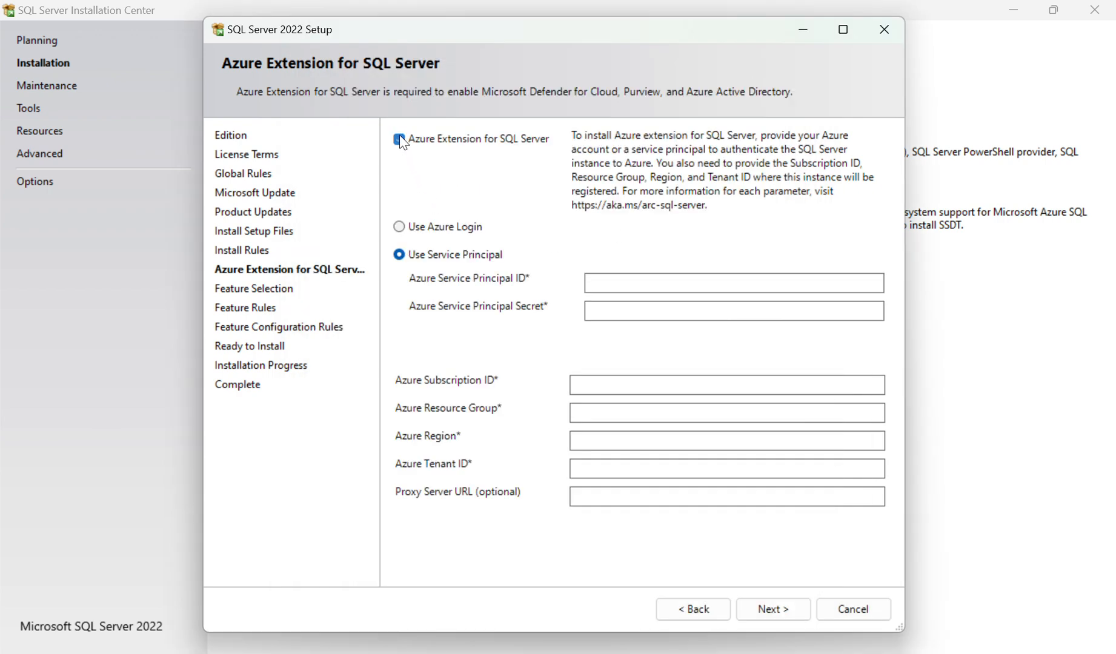
click(400, 140)
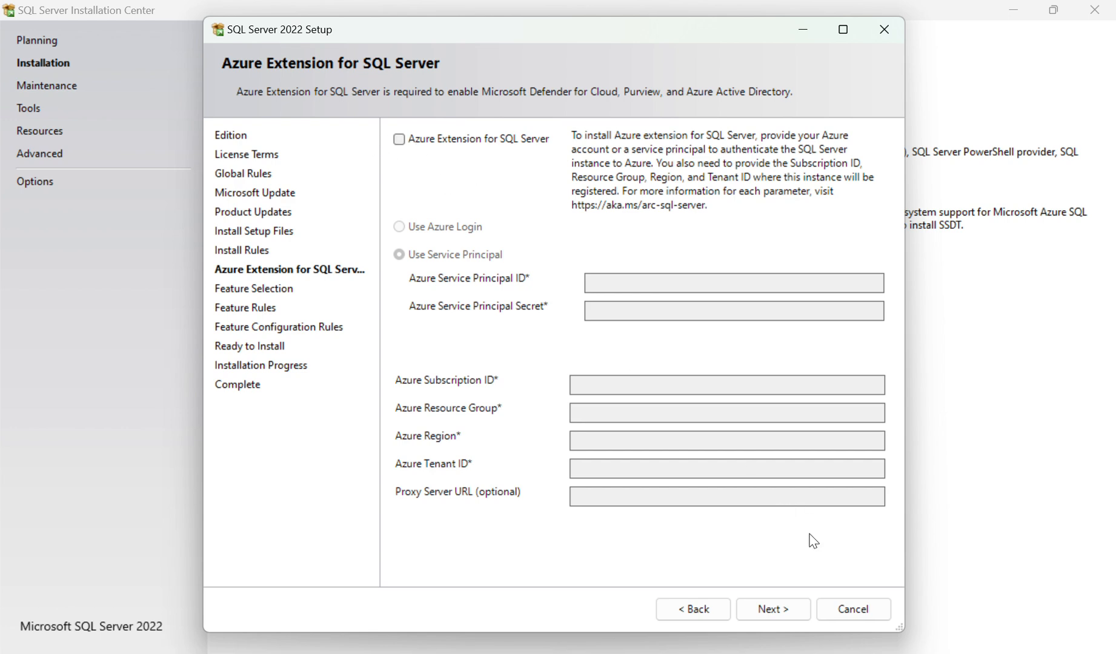
click(784, 607)
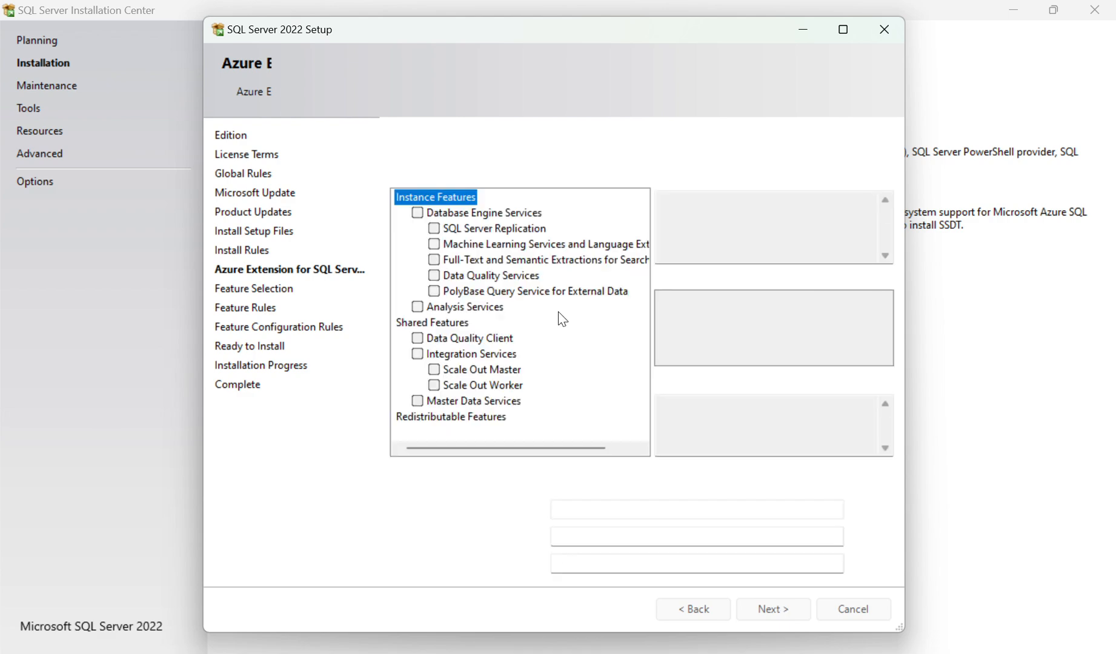
Step: Select all features to install and continue
click(459, 483)
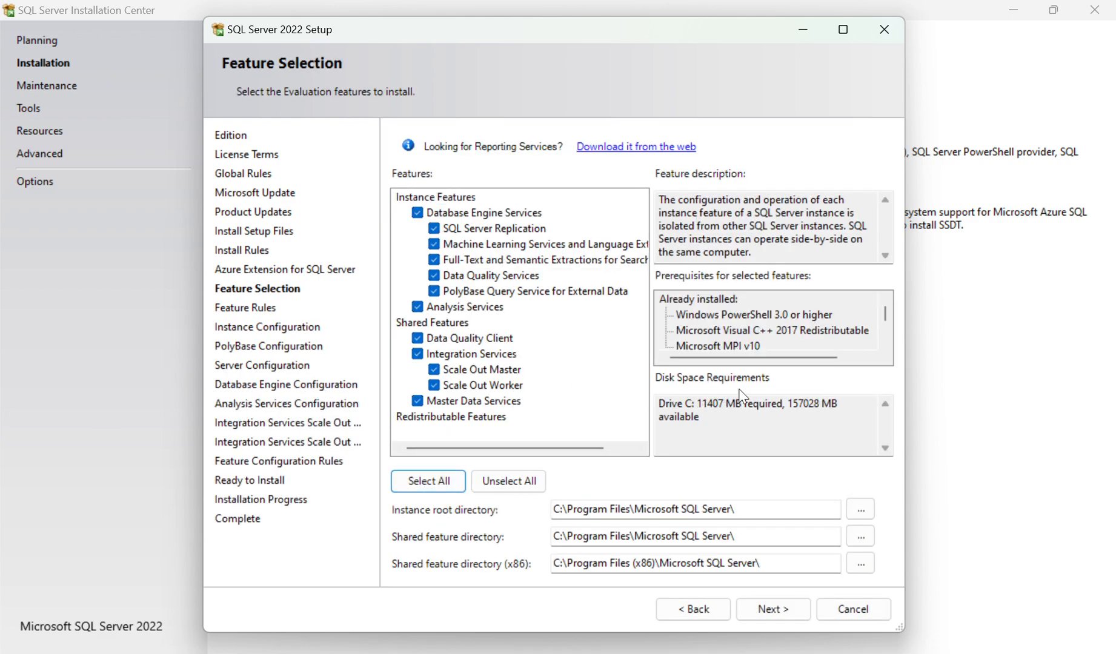
scroll(587, 339, right, 2)
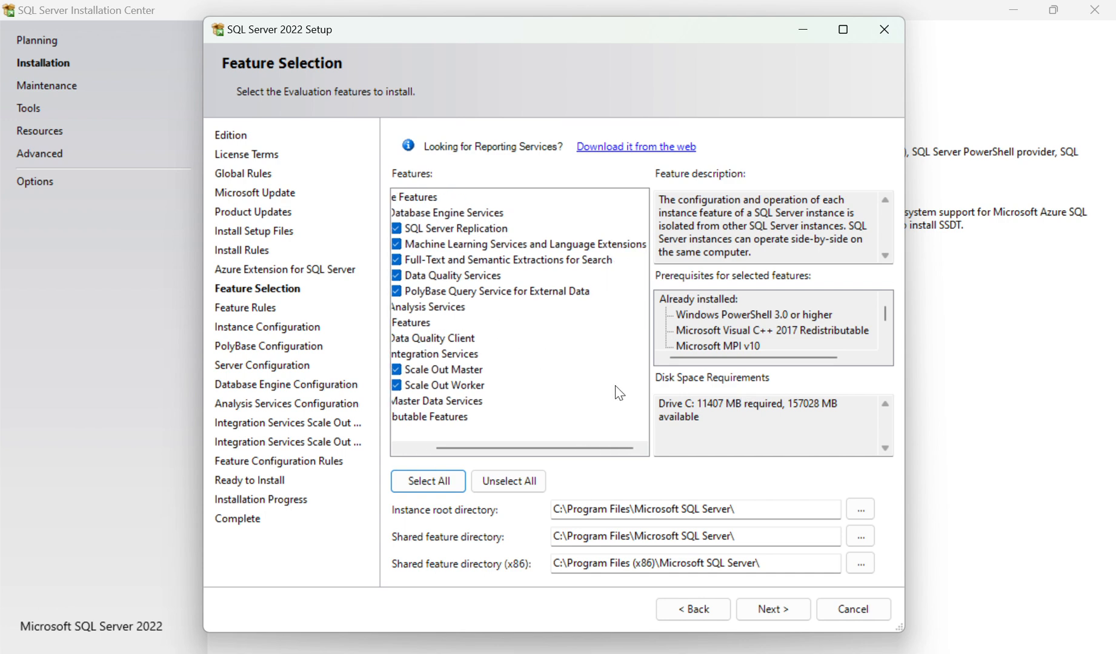
scroll(618, 393, left, 2)
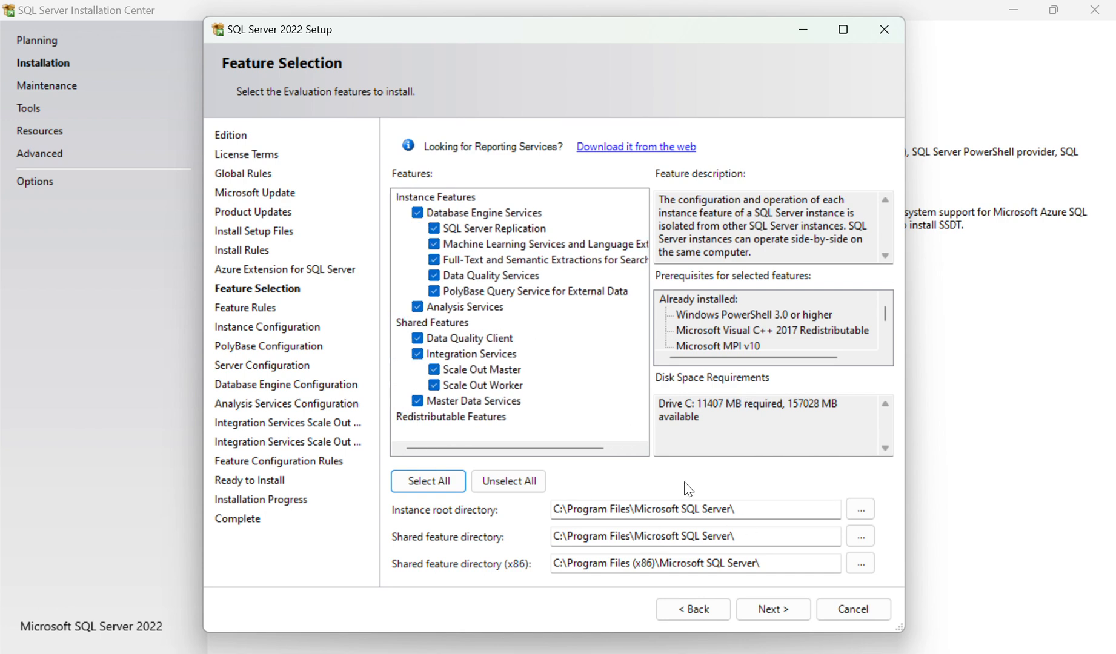
click(778, 612)
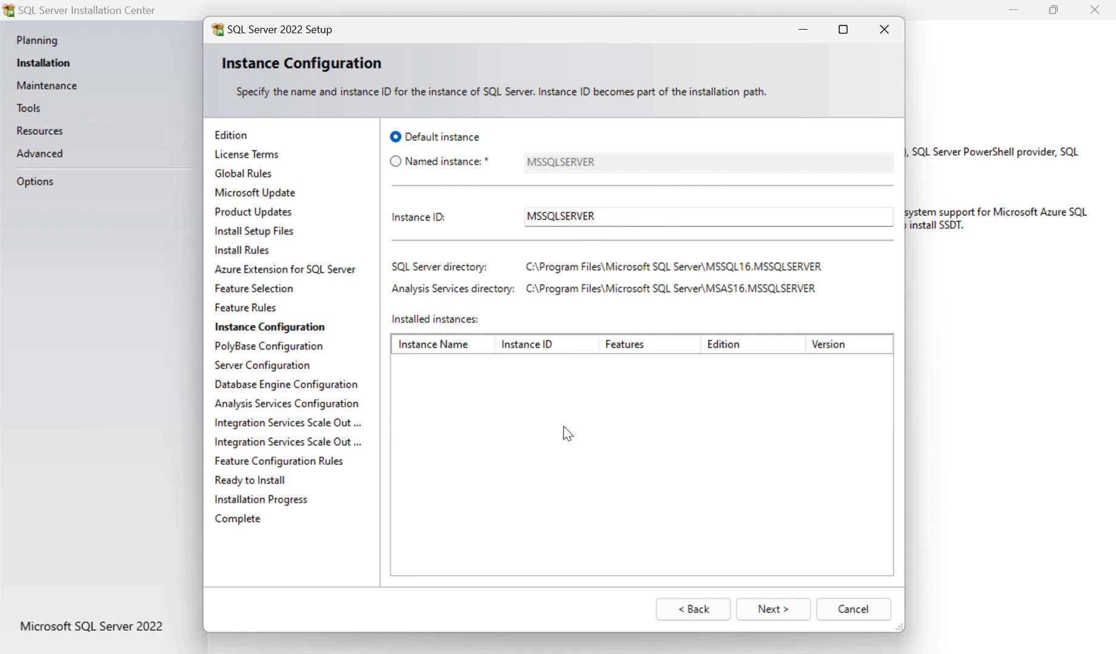
Step: Keep the default instance MSSQLSERVER and continue to PolyBase configuration
click(791, 612)
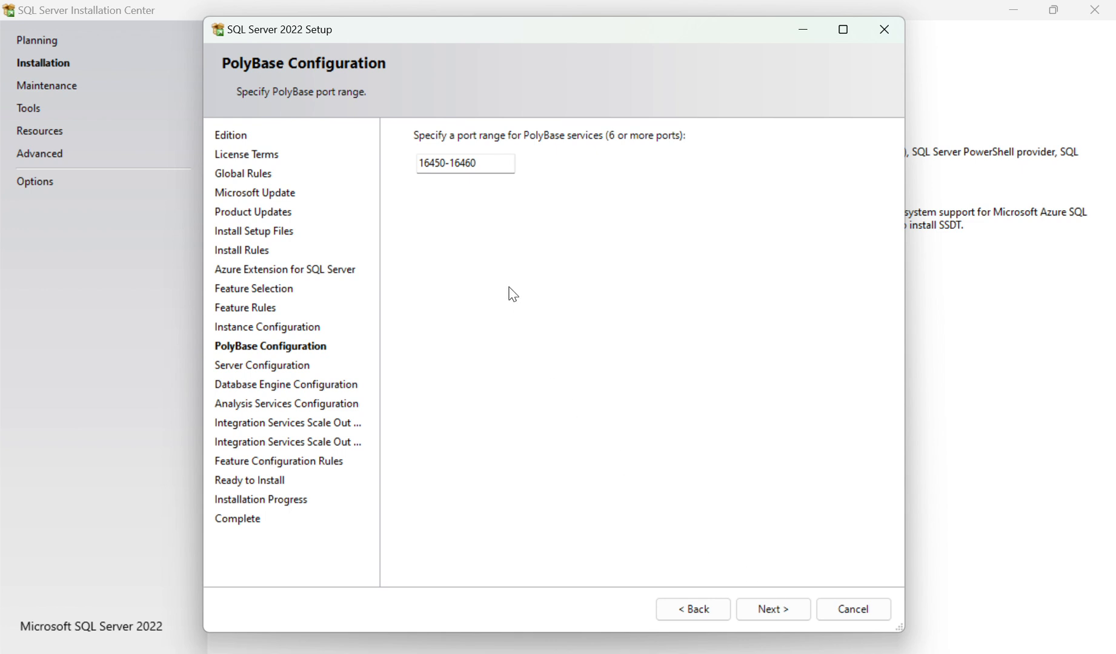
Step: Keep the default PolyBase port range and service account settings, continuing to Database Engine configuration
click(786, 607)
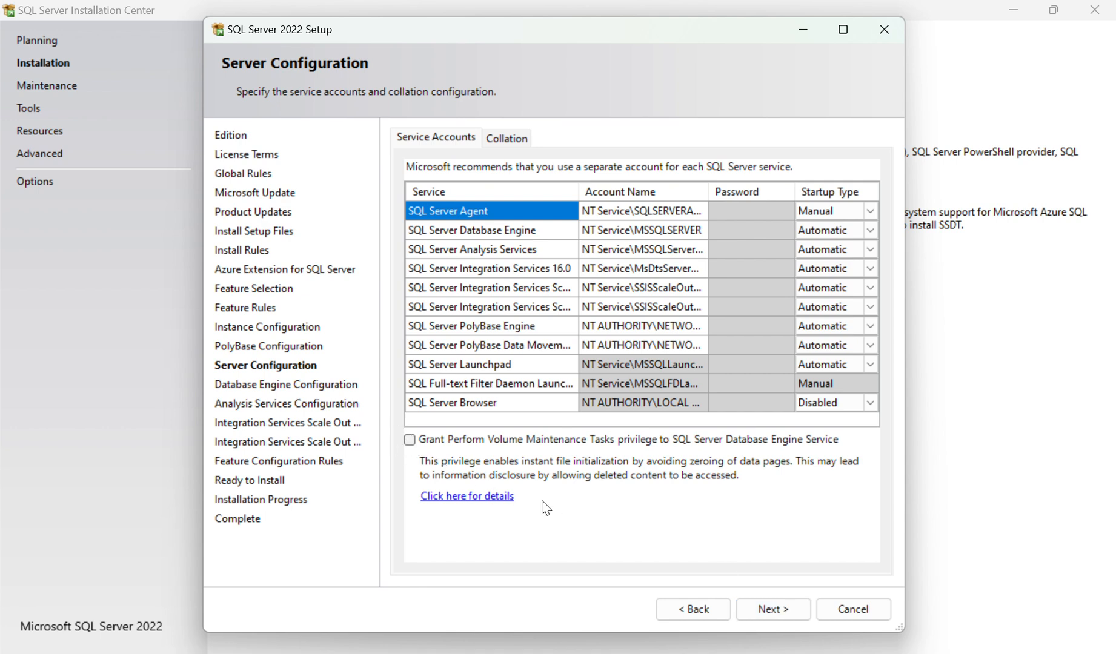
click(774, 604)
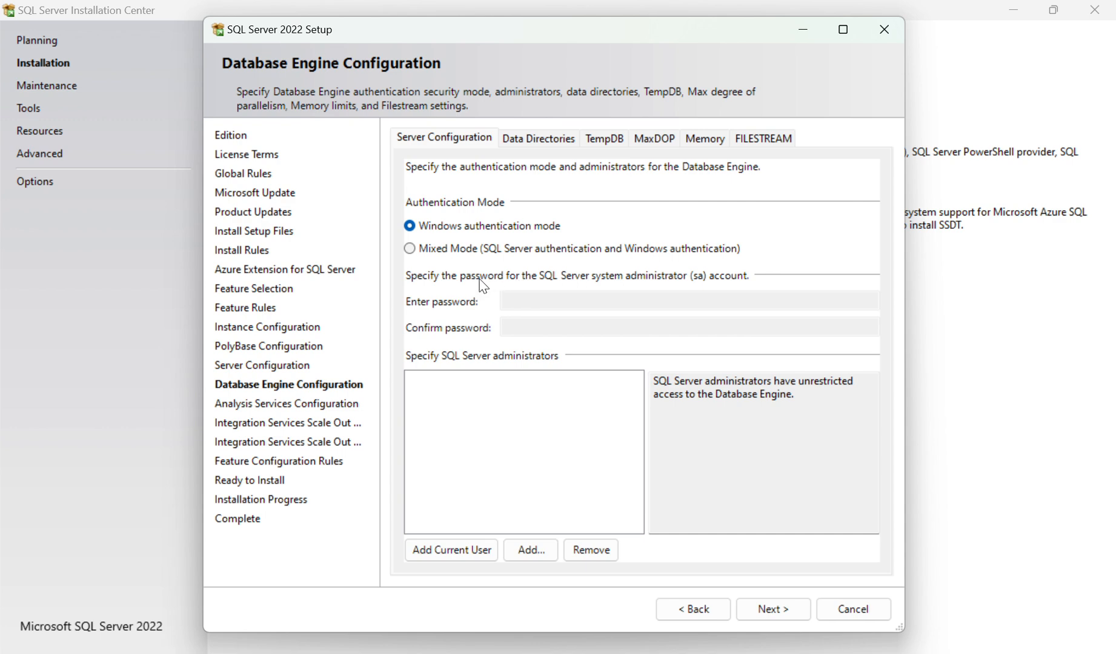
Step: Add the current user as a SQL Server administrator and switch authentication to Mixed Mode
click(461, 550)
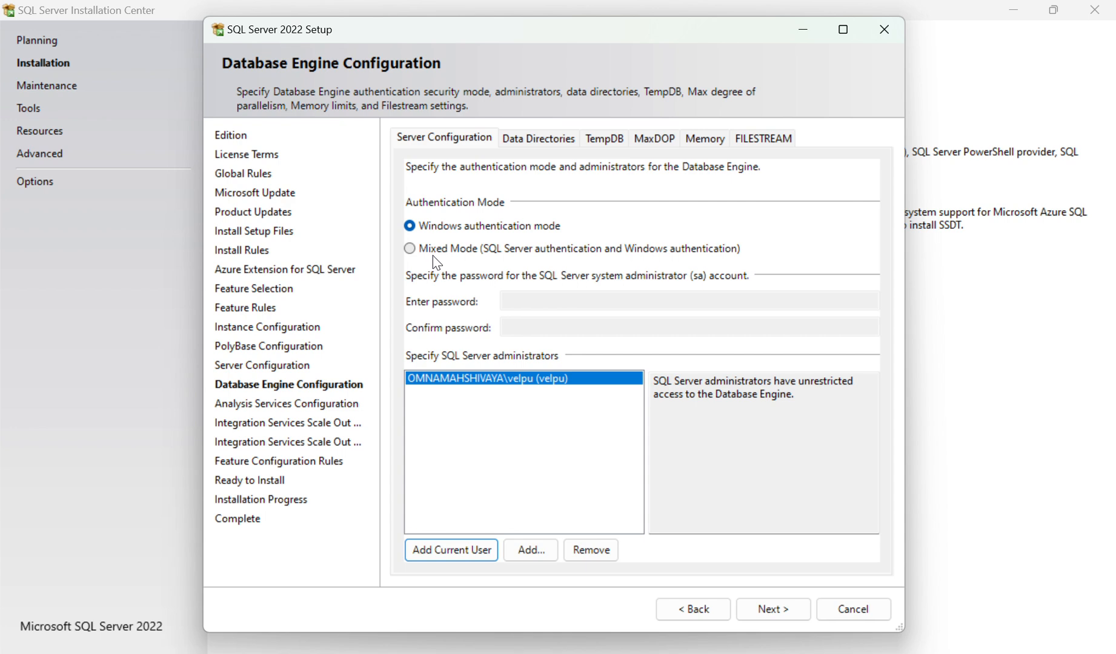
click(410, 249)
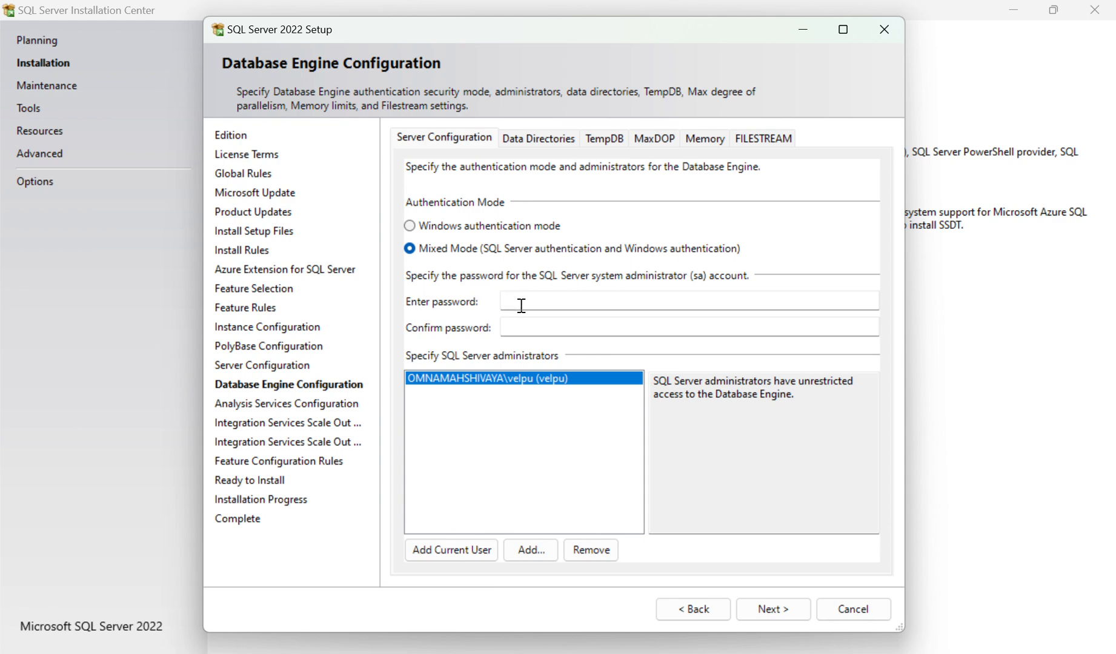
Step: Enter and confirm the password for the sa system administrator account, then continue
click(529, 302)
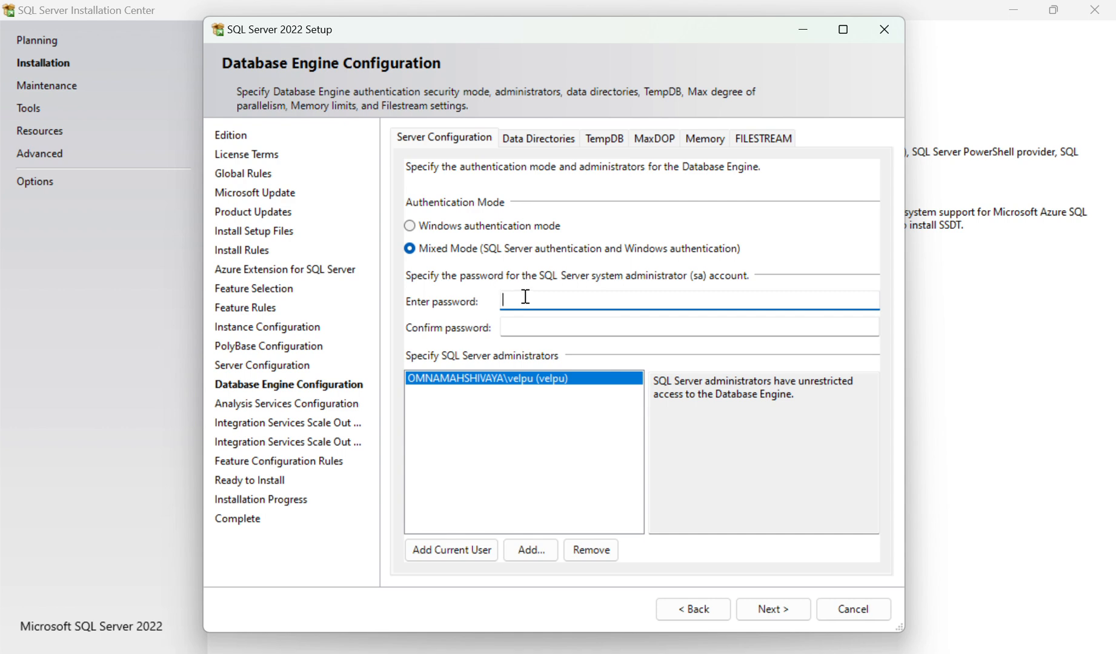
text(Admin@1)
key(Tab)
text(Ad)
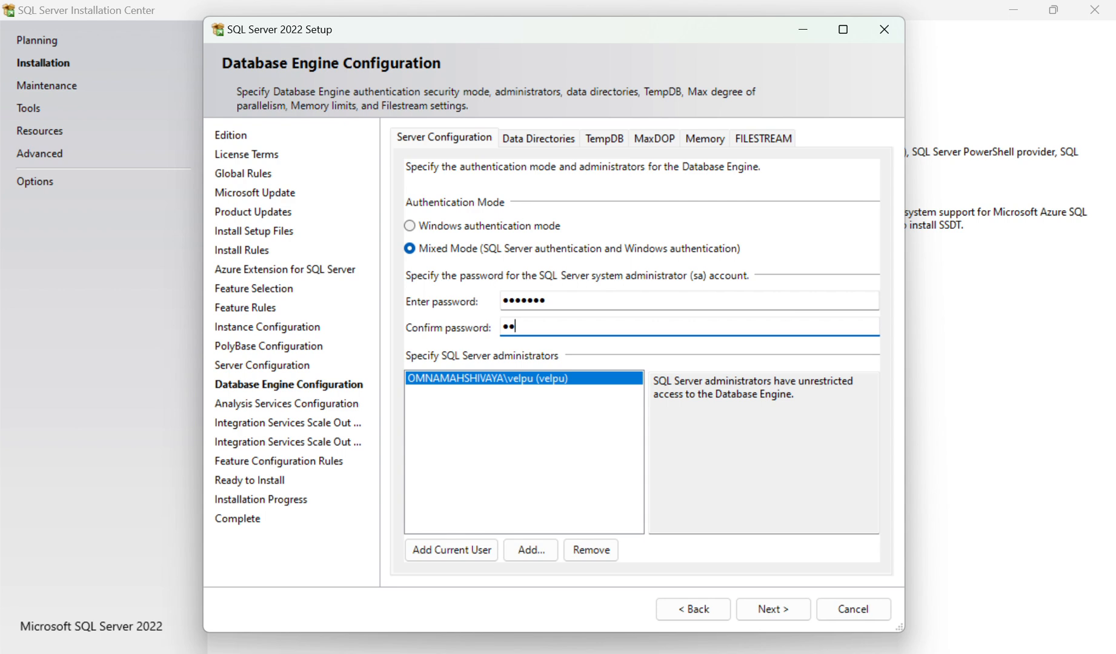
text(min@1)
click(773, 610)
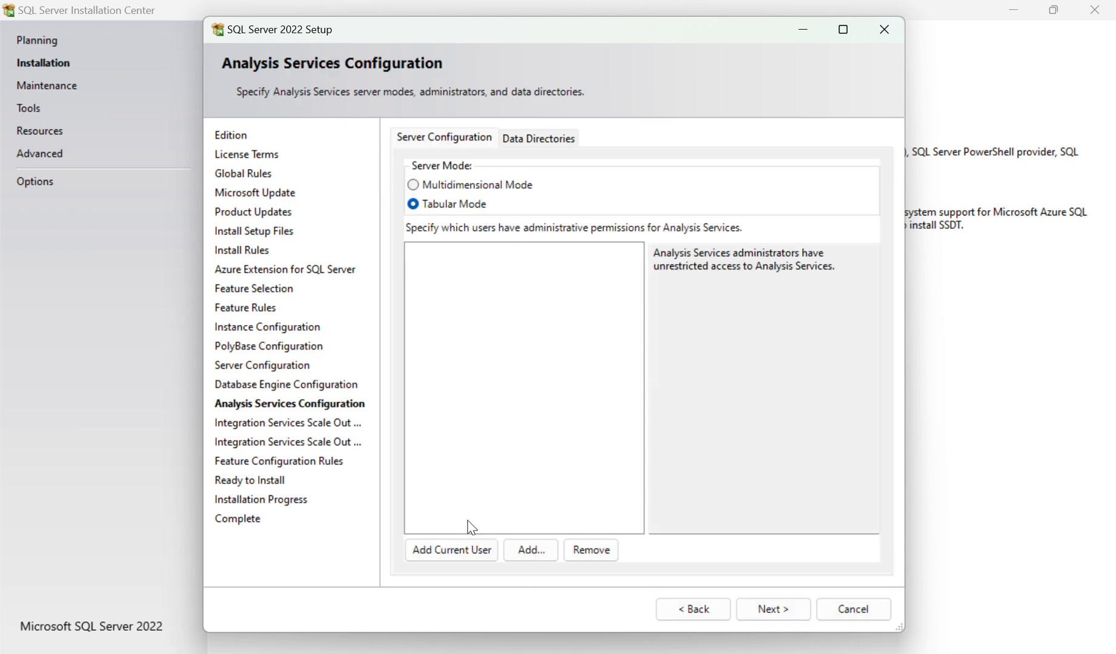
Step: Add the current user as an Analysis Services administrator, keeping Tabular Mode, and continue
click(467, 554)
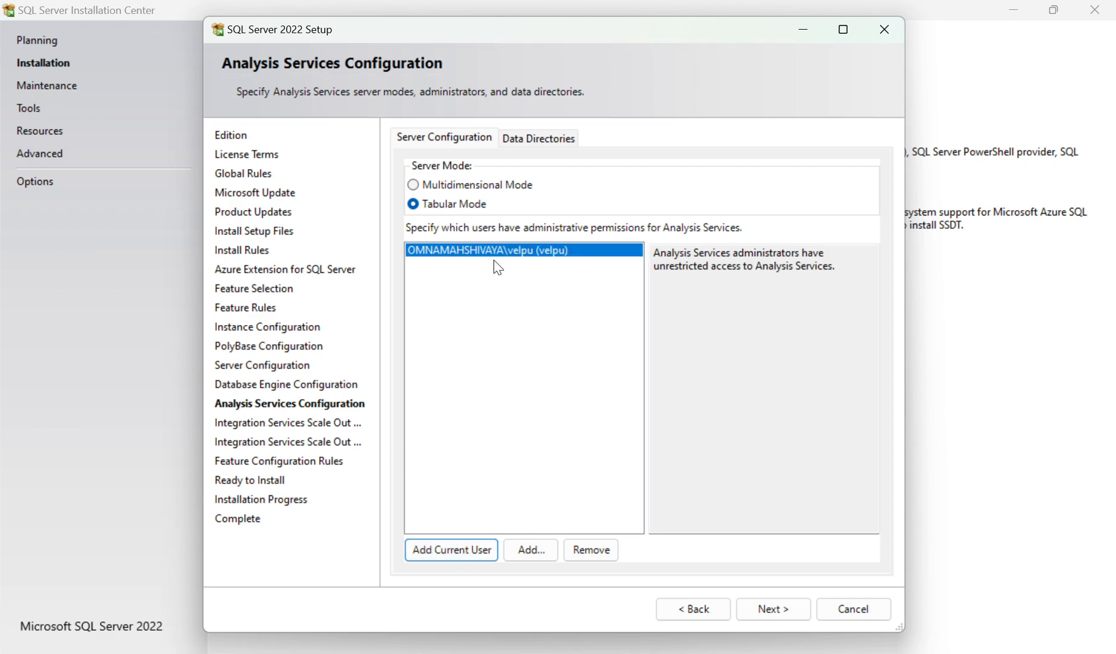
click(790, 609)
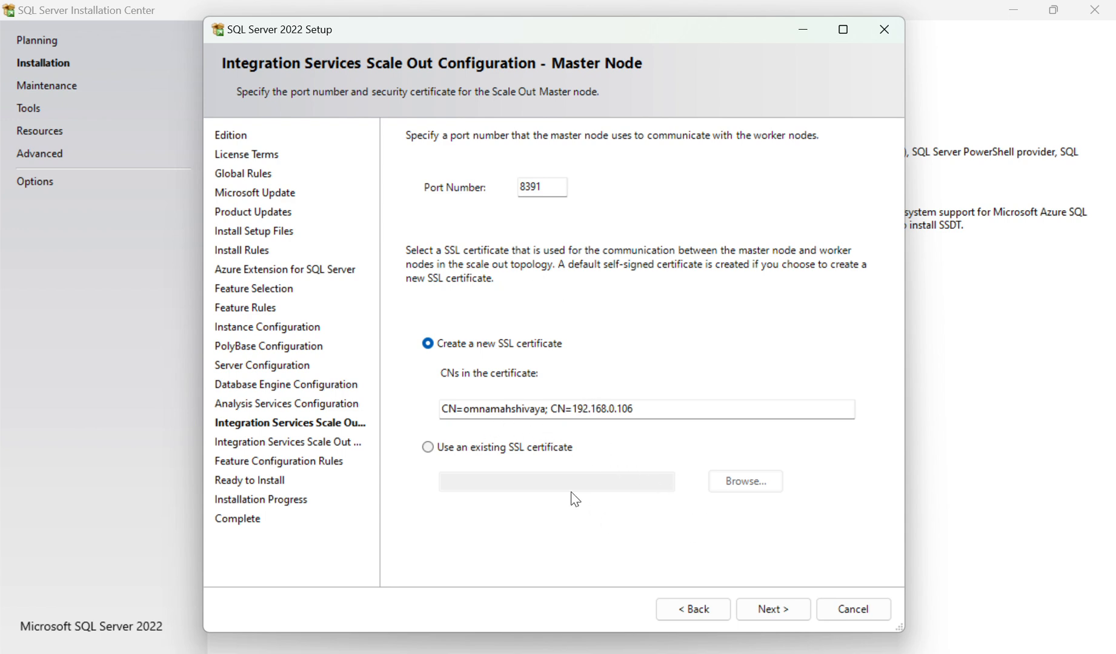
Step: Keep the default Integration Services Scale Out master and worker node settings and proceed through to installation
click(766, 618)
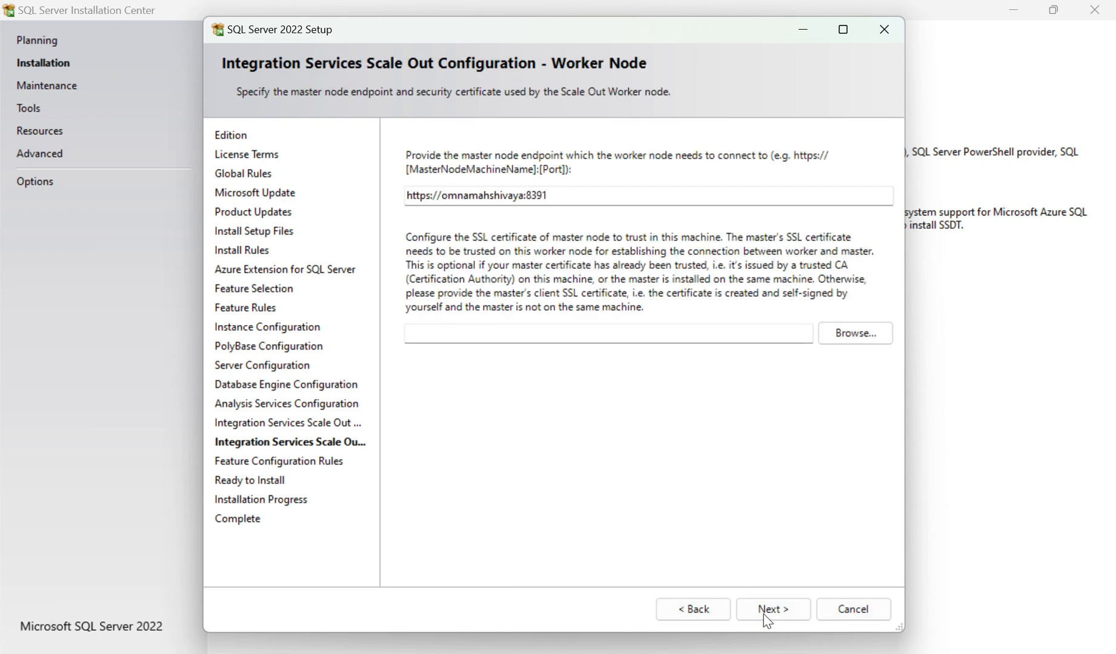
click(768, 616)
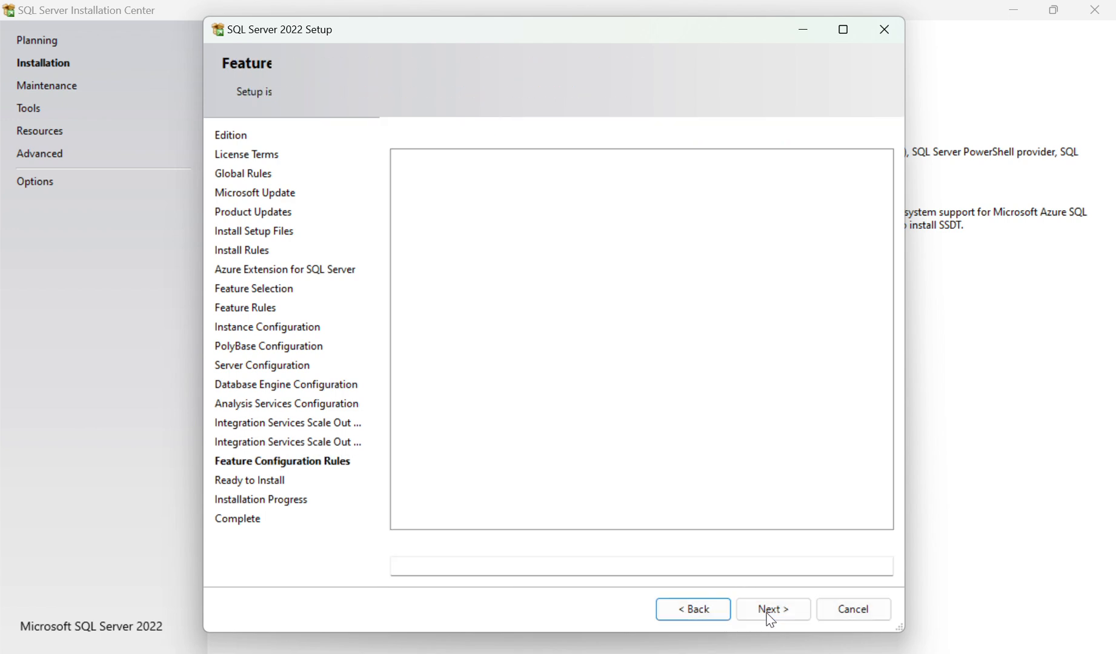
click(785, 618)
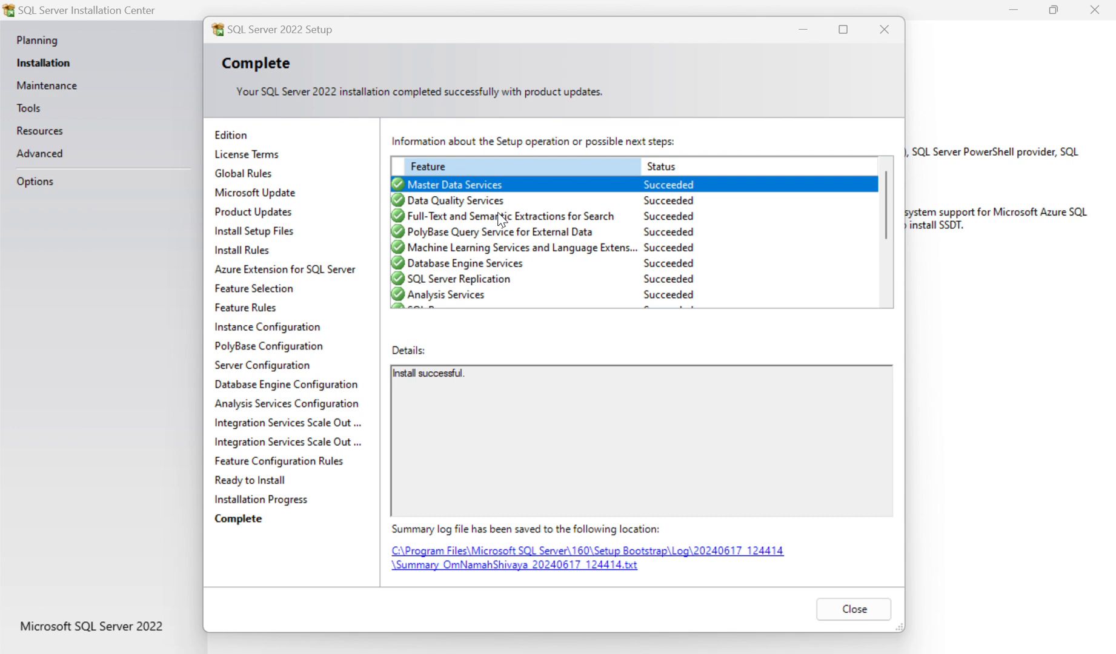
Step: Review the feature installation statuses and details on the completion page
click(656, 262)
scroll(697, 278, down, 3)
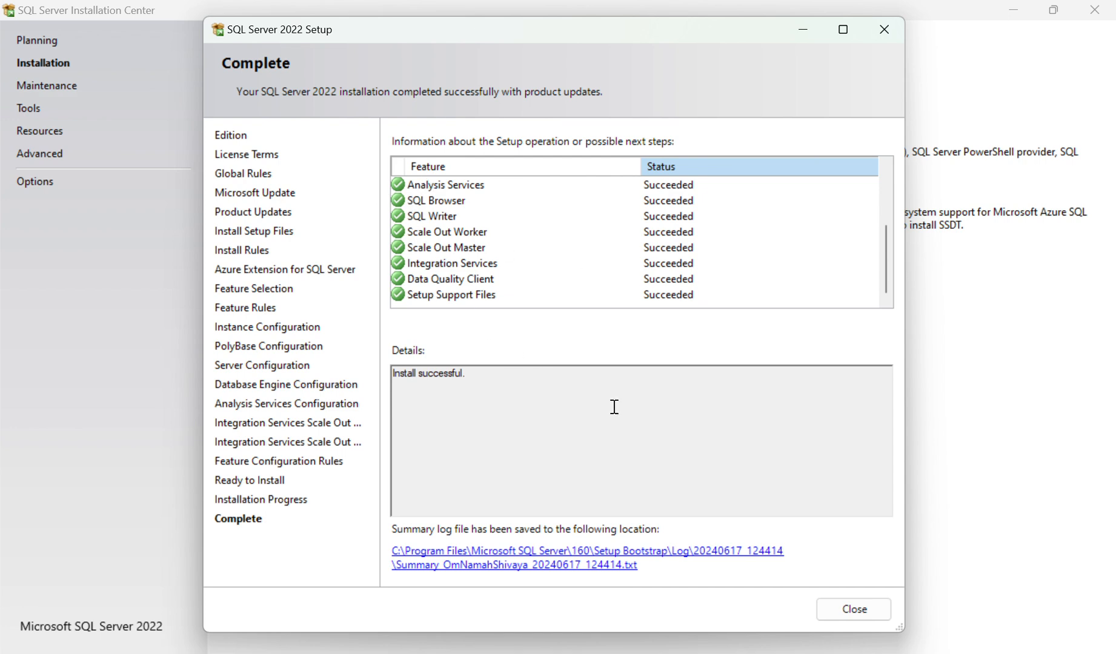
drag(494, 386, 322, 379)
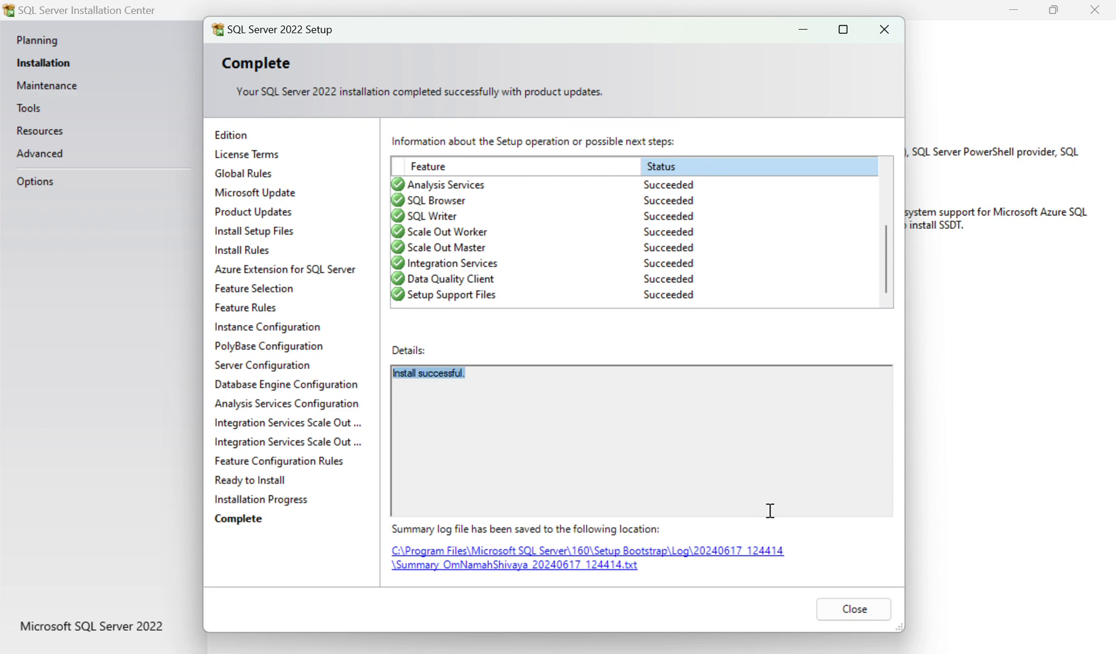
Step: Close the setup wizard and the SQL Server Installation Center
click(871, 604)
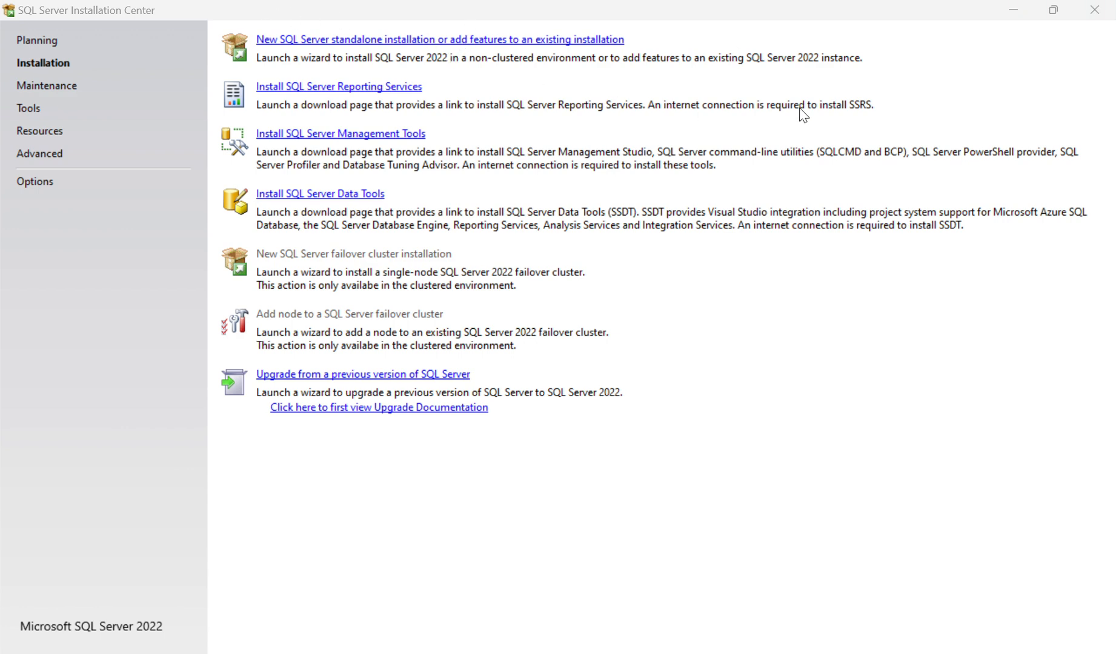
click(1096, 13)
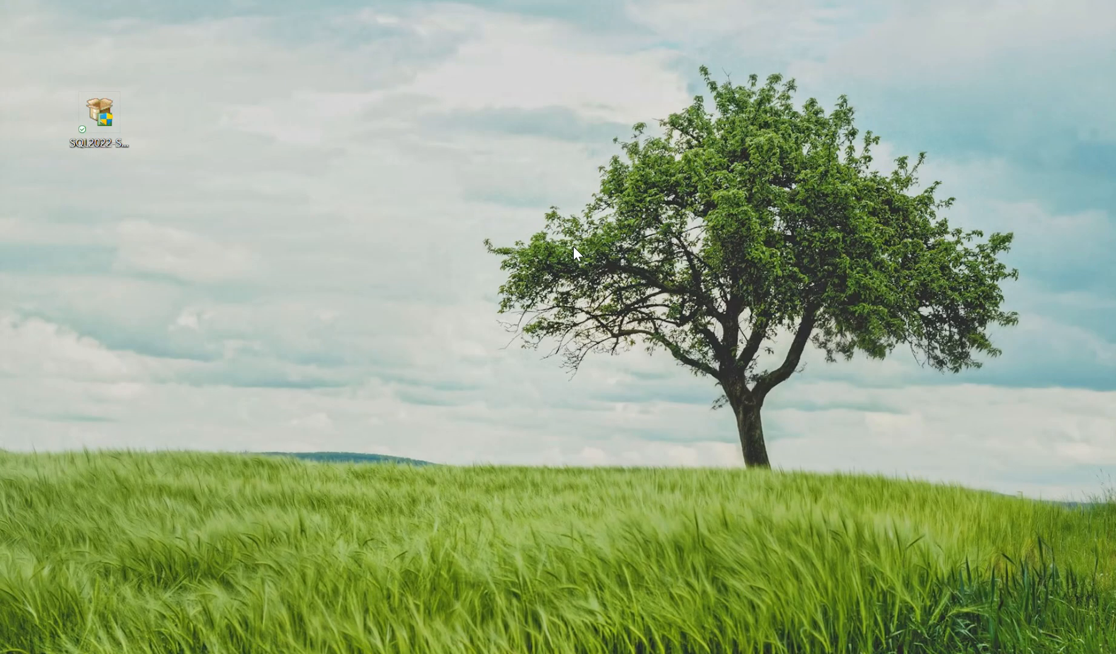